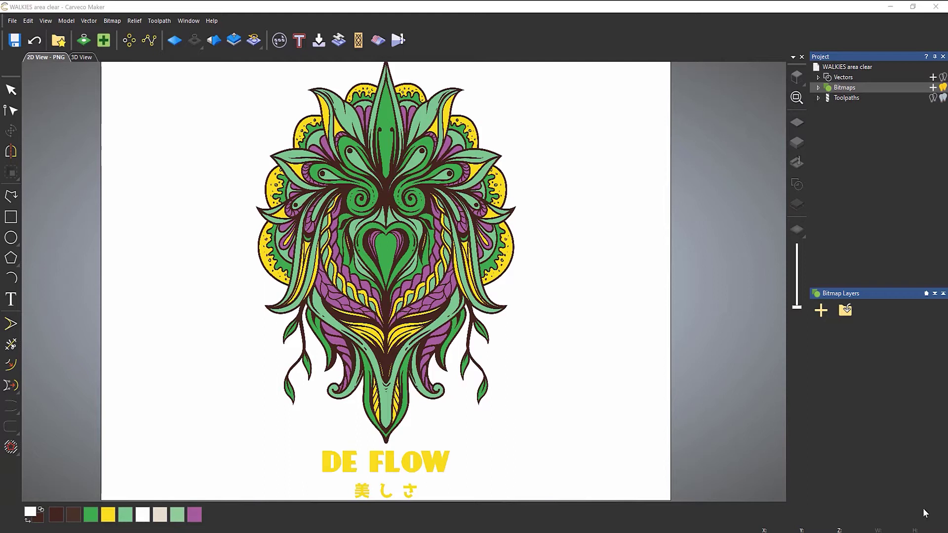
- Switch to the Select tool and show the Bitmap menu's painting tools
click(664, 333)
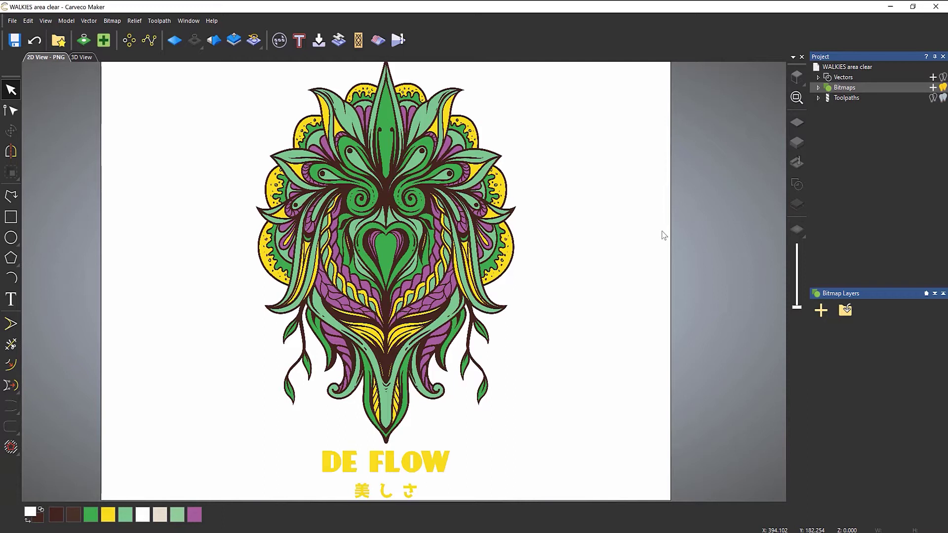
click(115, 23)
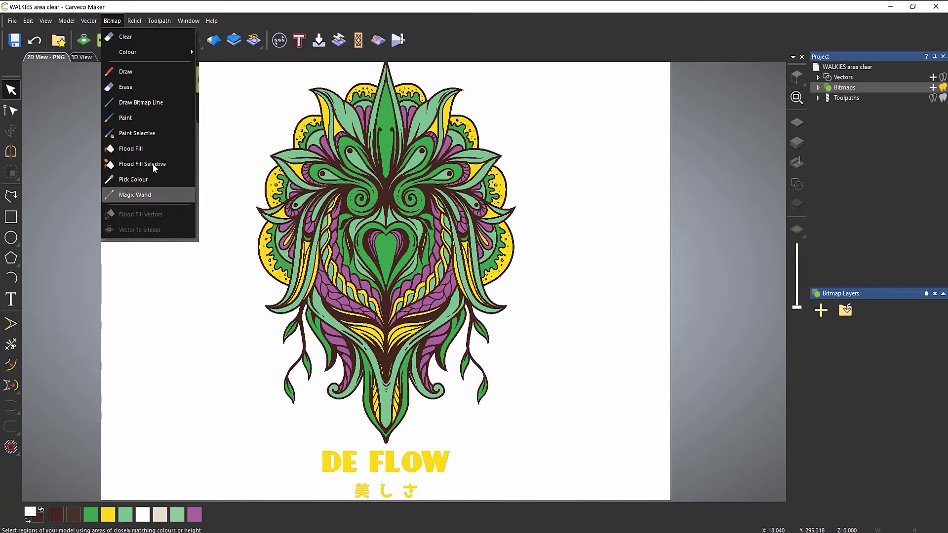
- Use Flood Fill with green on a leaf cell and the right outer yellow band, undoing the outline fill
click(147, 150)
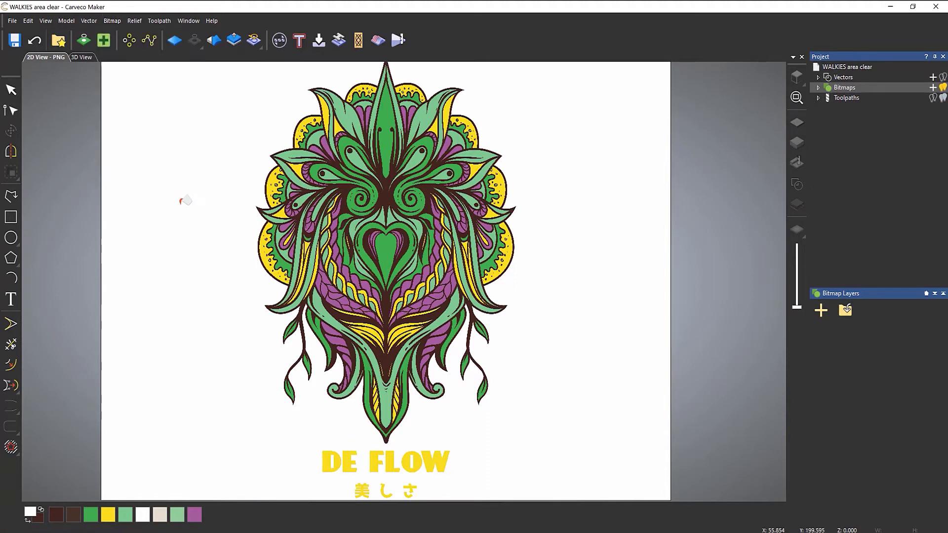
click(94, 516)
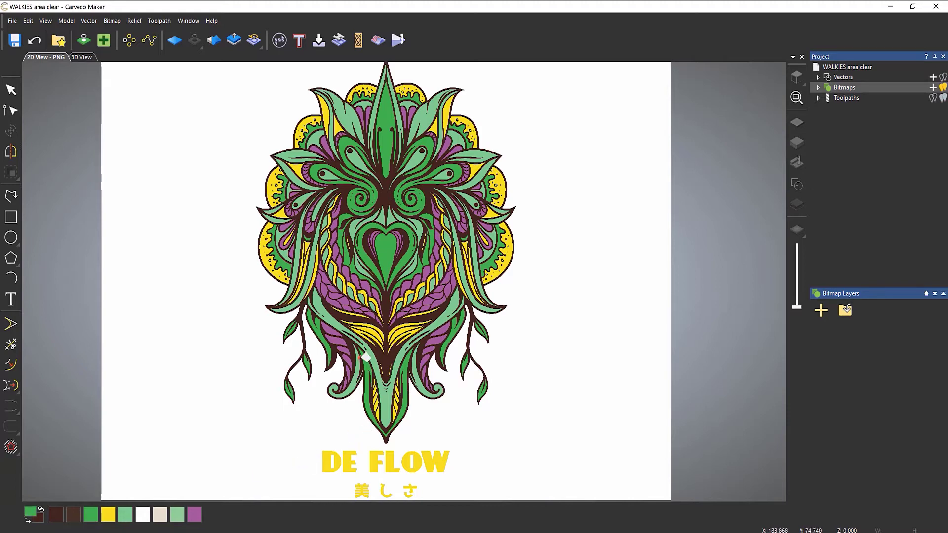
scroll(386, 301, up, 2)
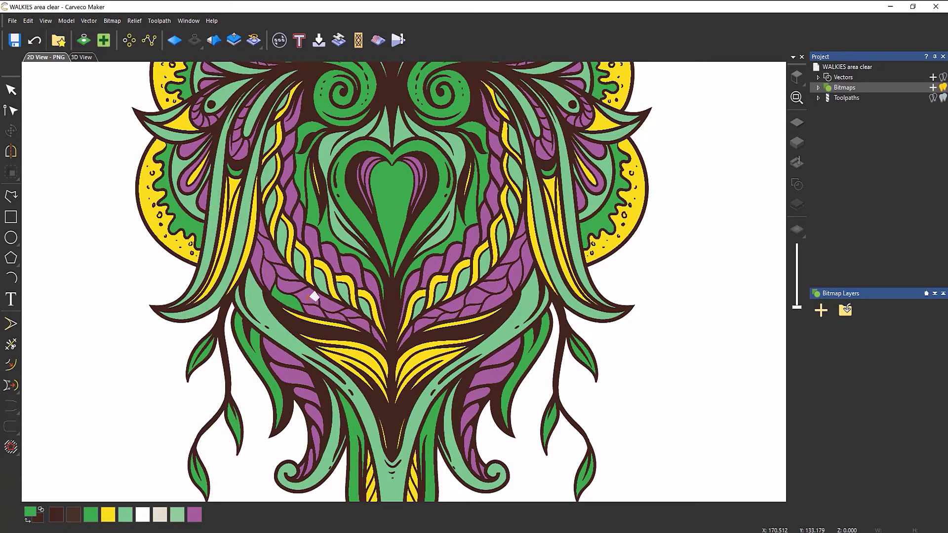
click(315, 302)
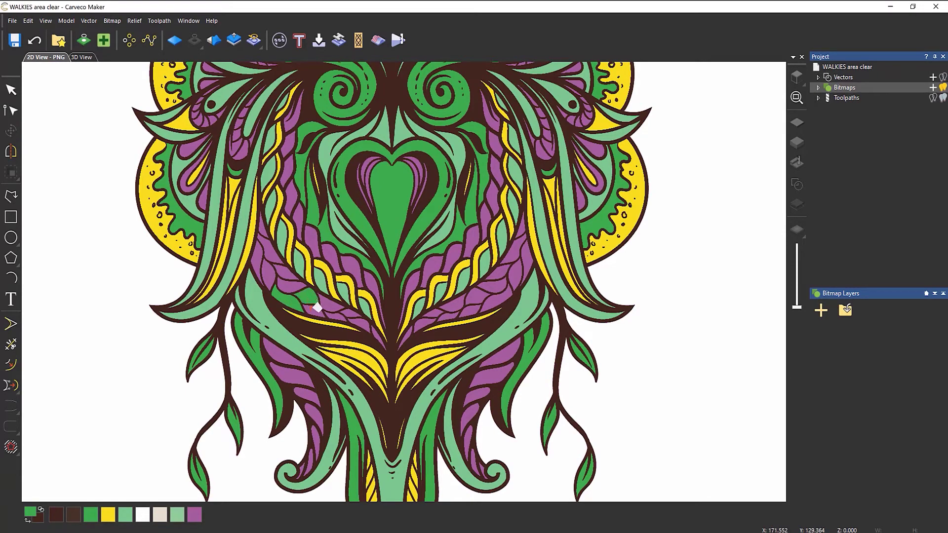
click(341, 319)
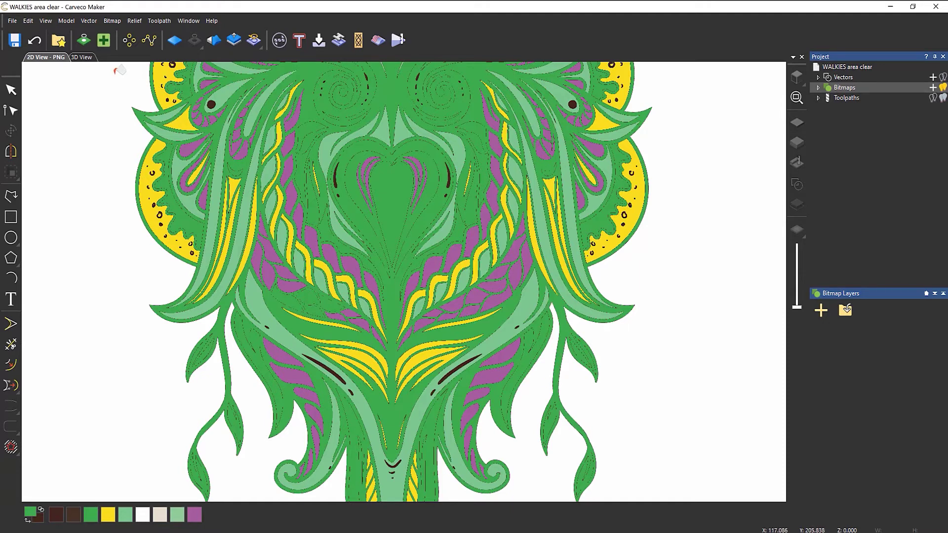
click(35, 41)
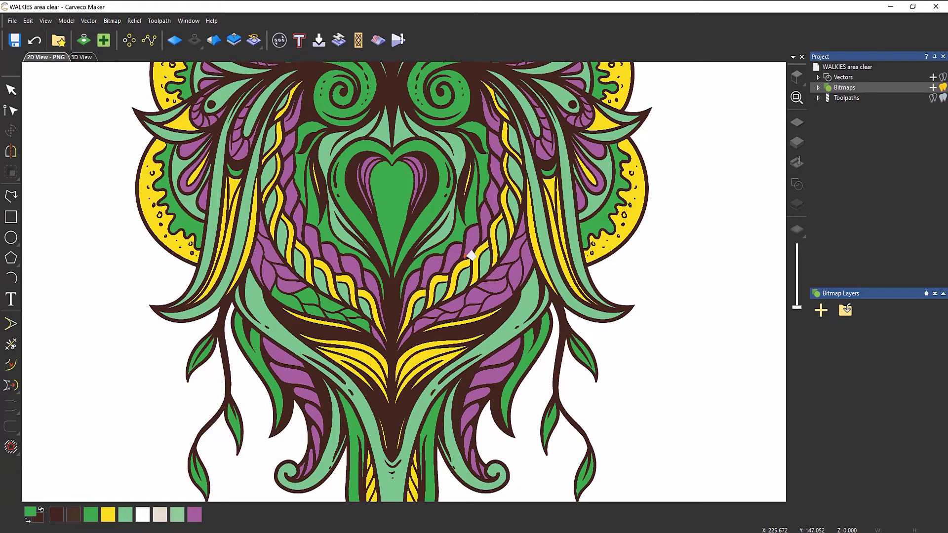
click(638, 199)
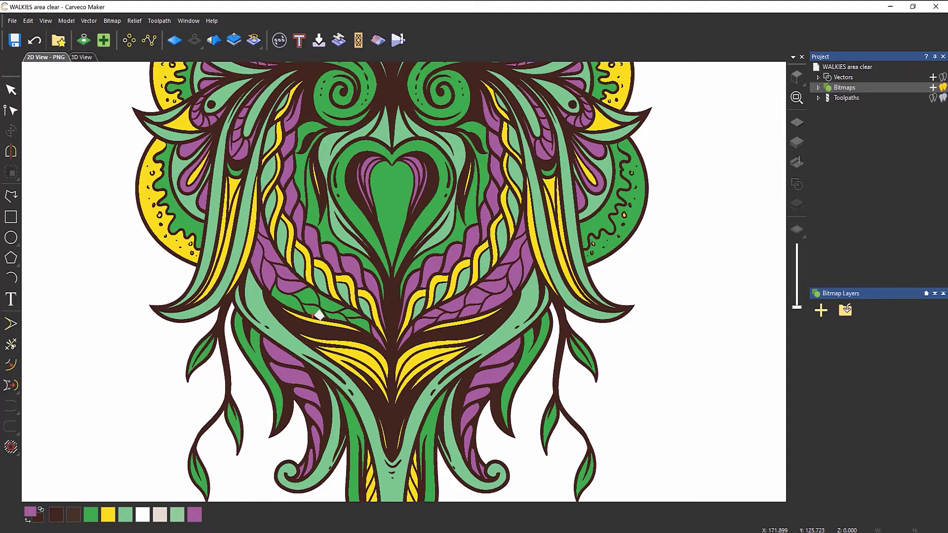
- Fill a leaf segment, the heart centre and both upper swirls purple
click(298, 300)
click(395, 196)
click(447, 108)
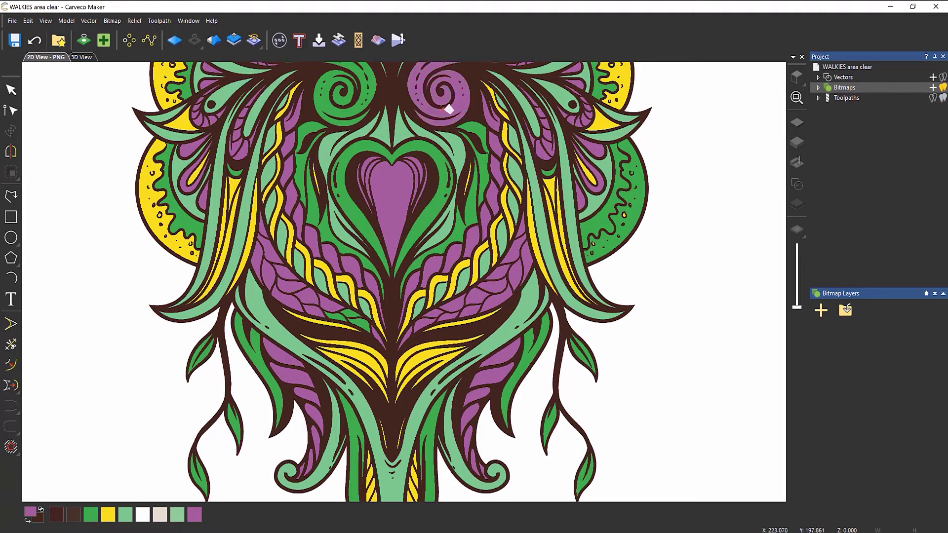
click(361, 102)
- Choose Flood Fill Selective and try a dark brown background fill, then undo it
click(120, 21)
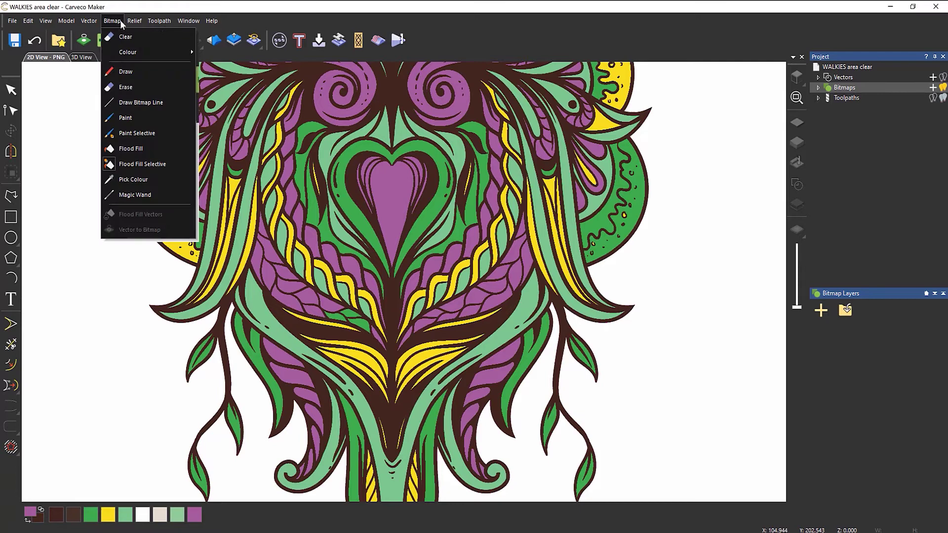
click(160, 163)
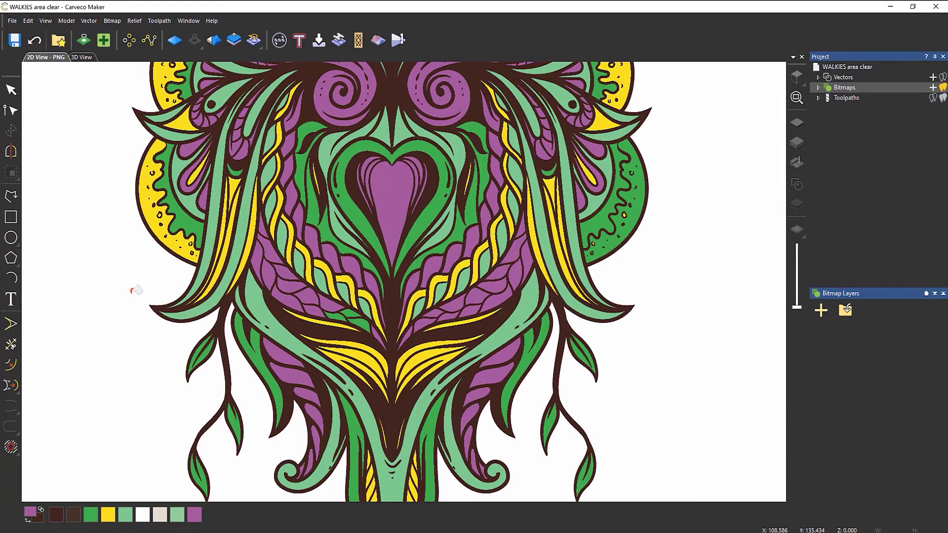
click(61, 515)
click(112, 368)
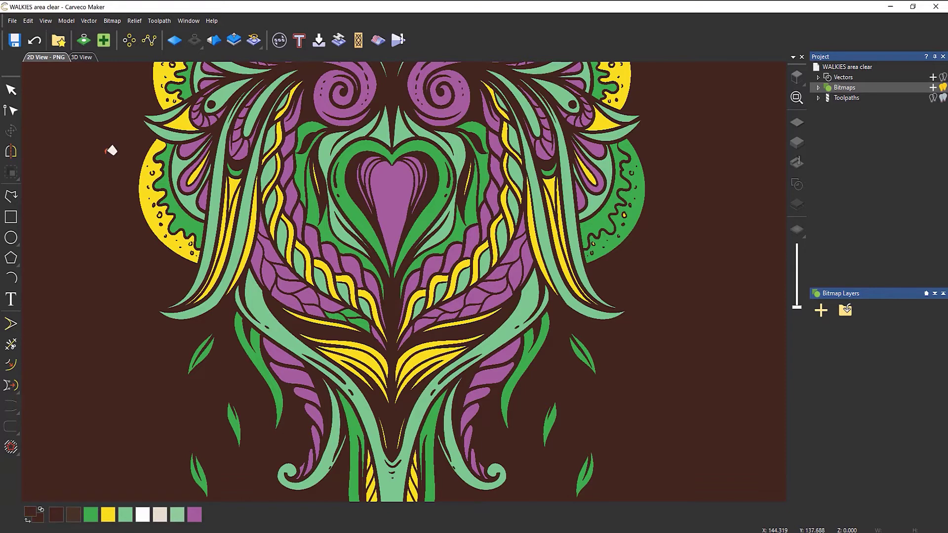
click(34, 40)
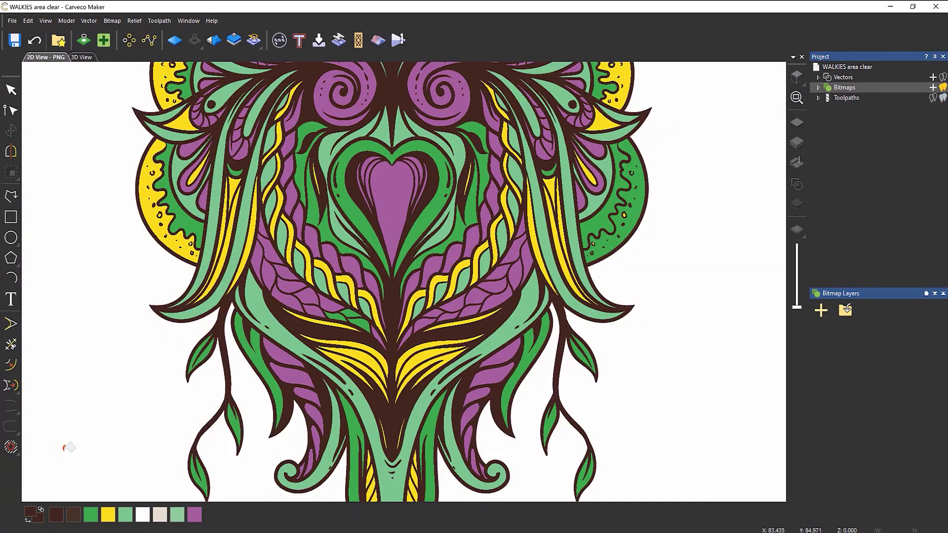
- Try green fills on the background, the purple heart and the left swirl
click(91, 515)
click(128, 306)
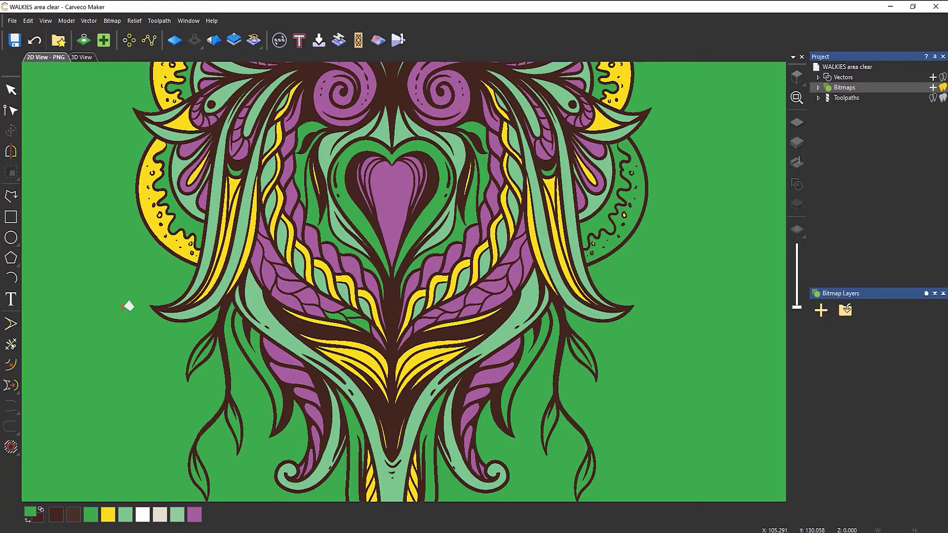
key(F4)
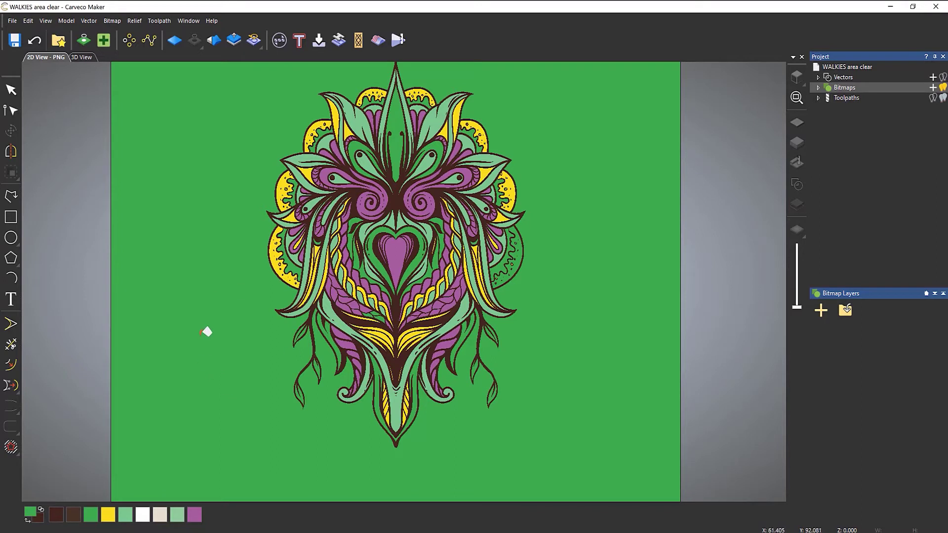
click(400, 250)
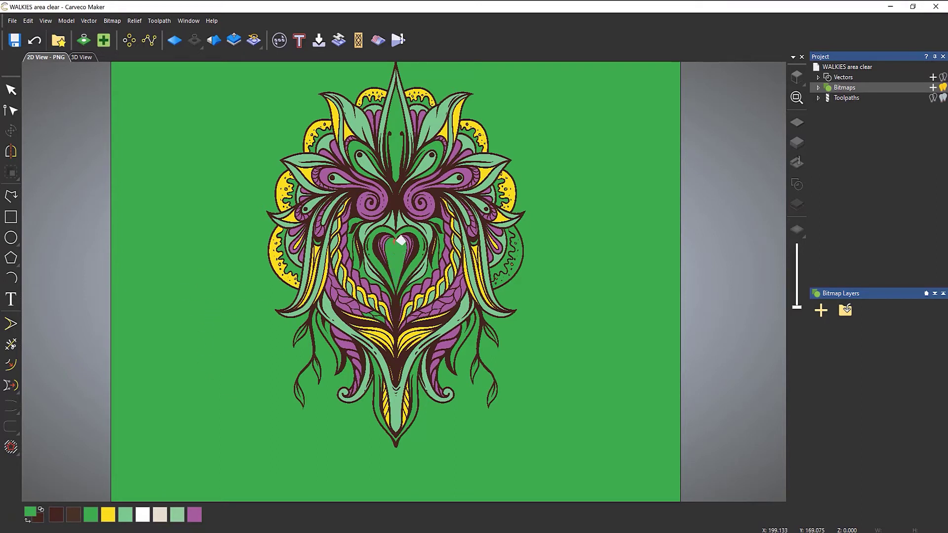
click(387, 204)
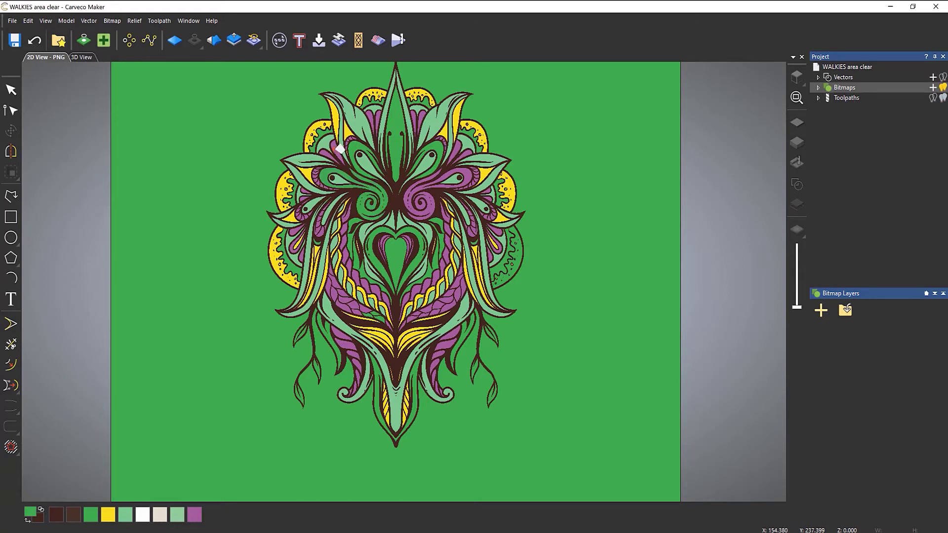
- Undo the test fills, protect yellow as secondary colour, and flood the artwork green
click(39, 44)
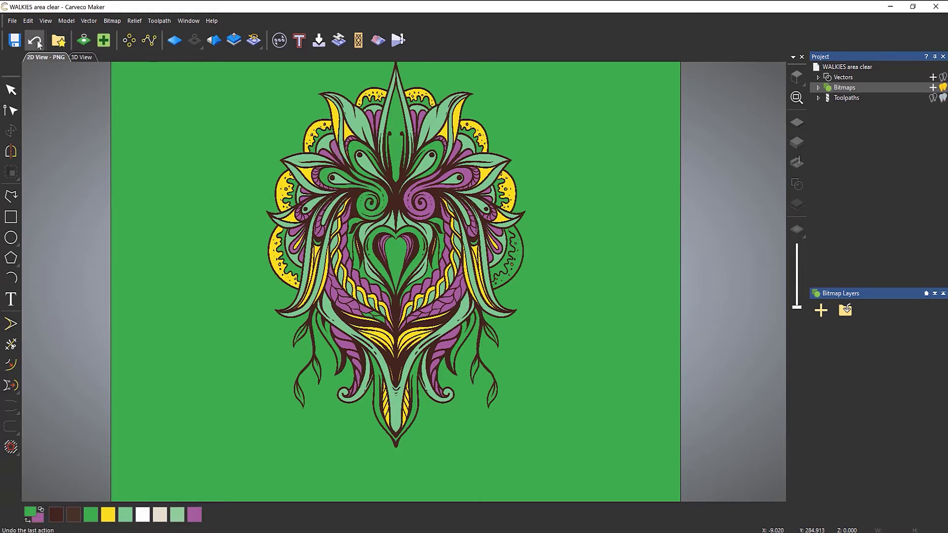
click(39, 44)
click(38, 44)
click(38, 44)
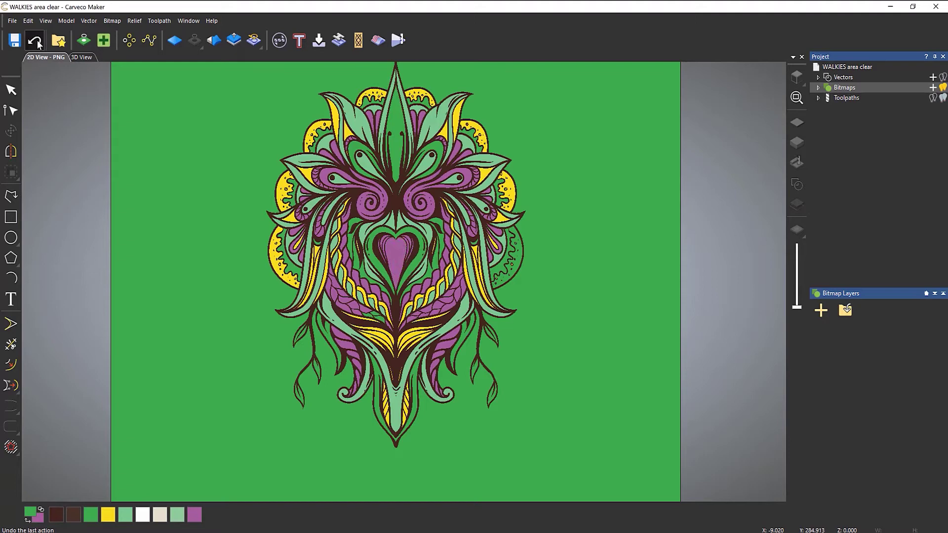
click(39, 44)
click(39, 44)
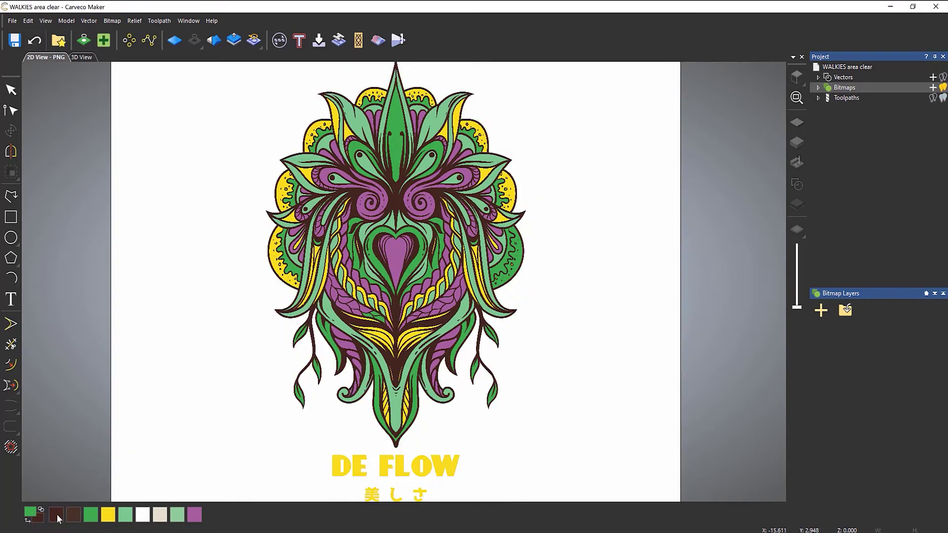
right_click(110, 516)
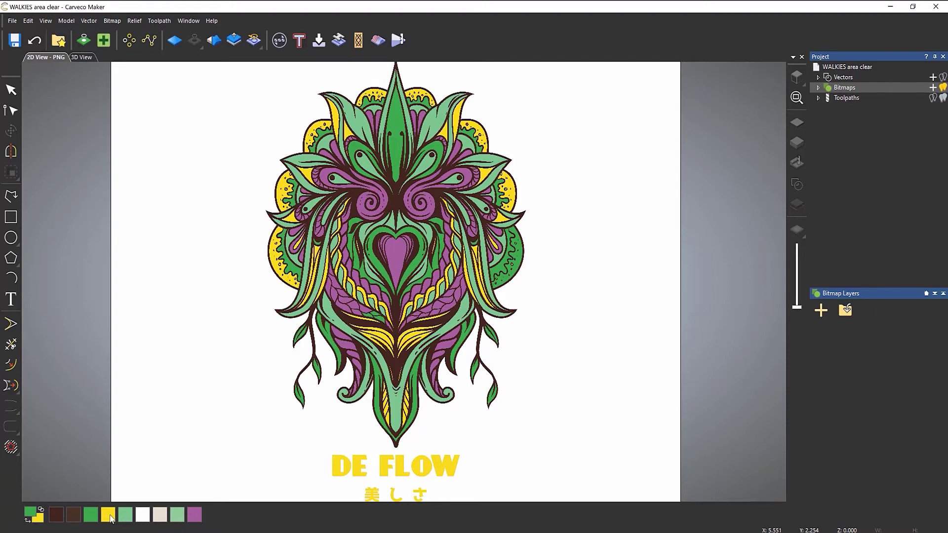
click(212, 380)
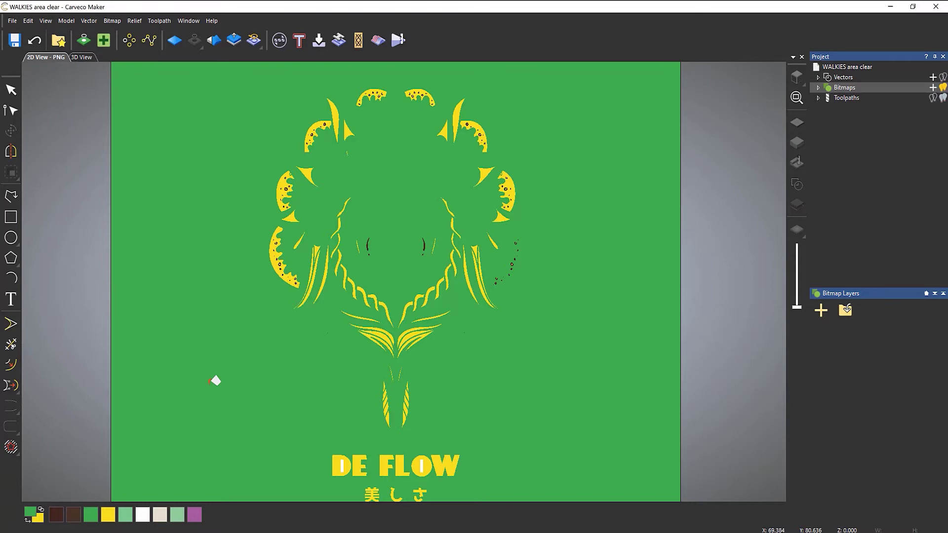
- Undo the green fill, show the blank Bitmap Layer and sign vectors, and collapse Toolpaths
click(36, 43)
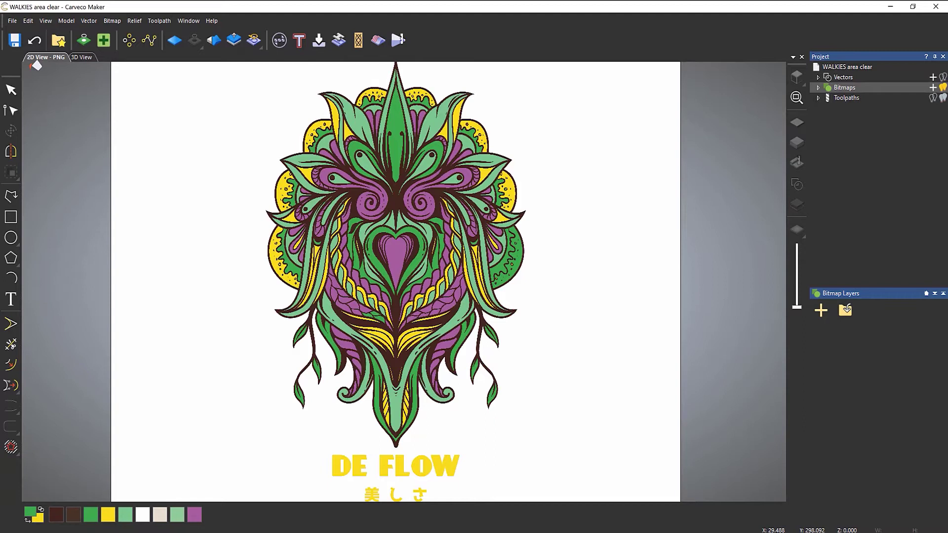
click(11, 89)
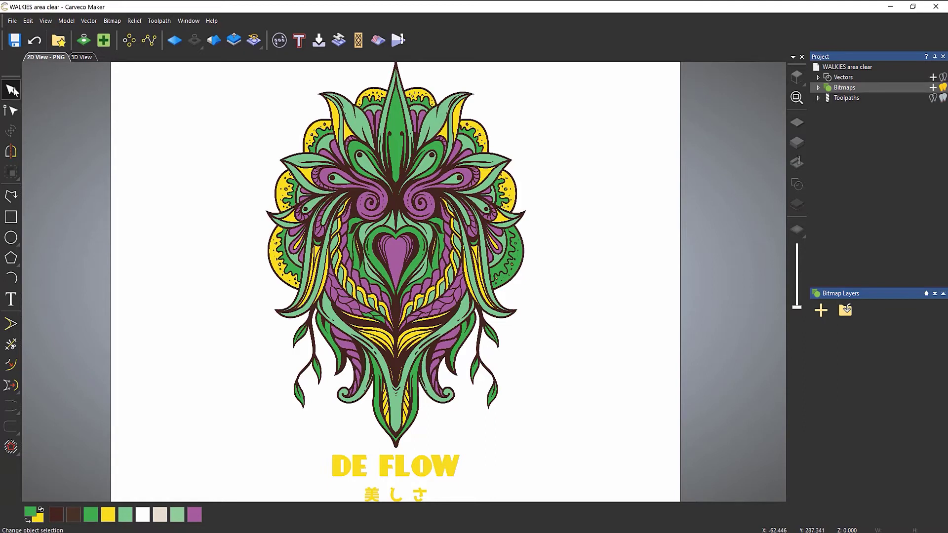
click(818, 88)
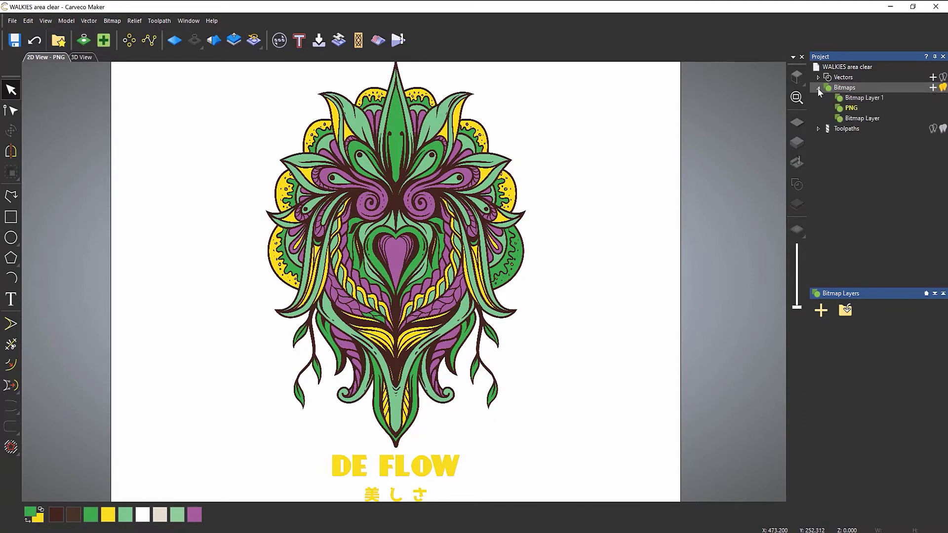
click(851, 119)
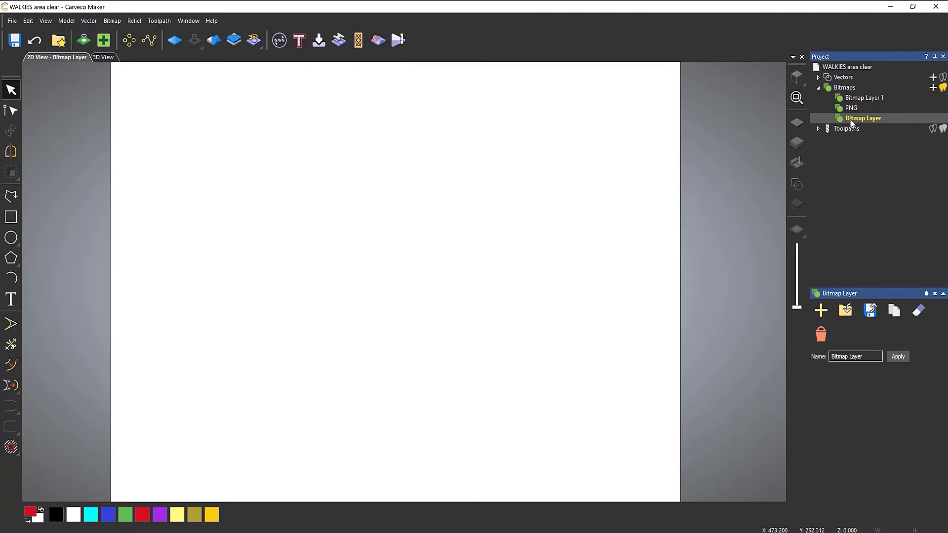
click(943, 78)
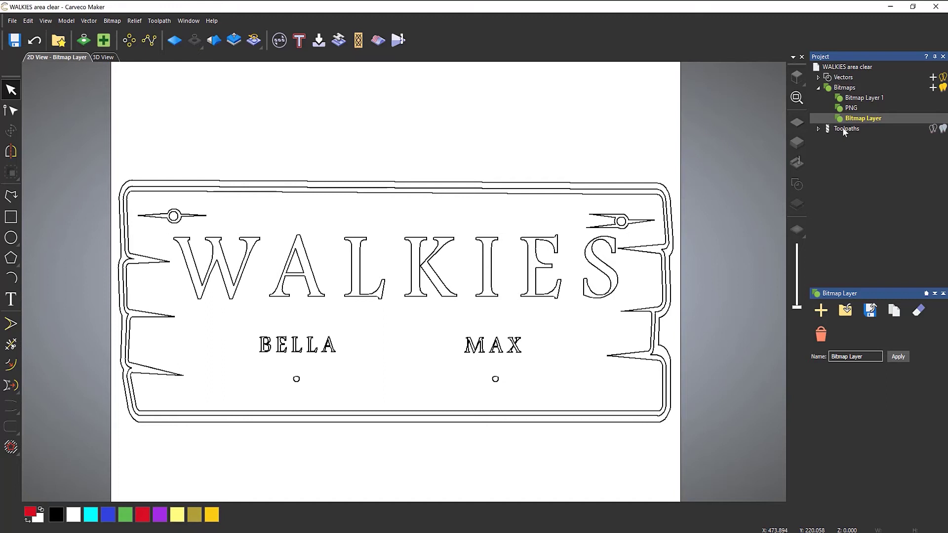
click(818, 129)
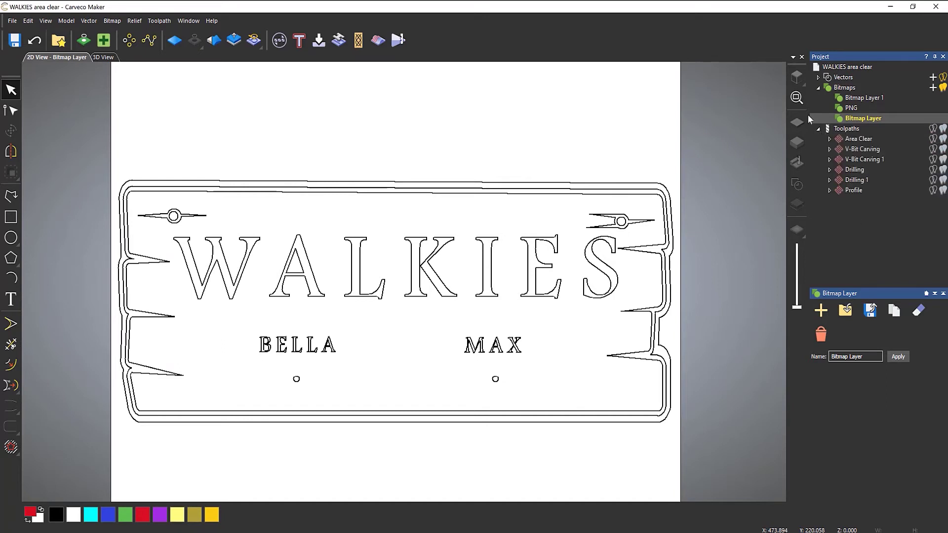
click(817, 129)
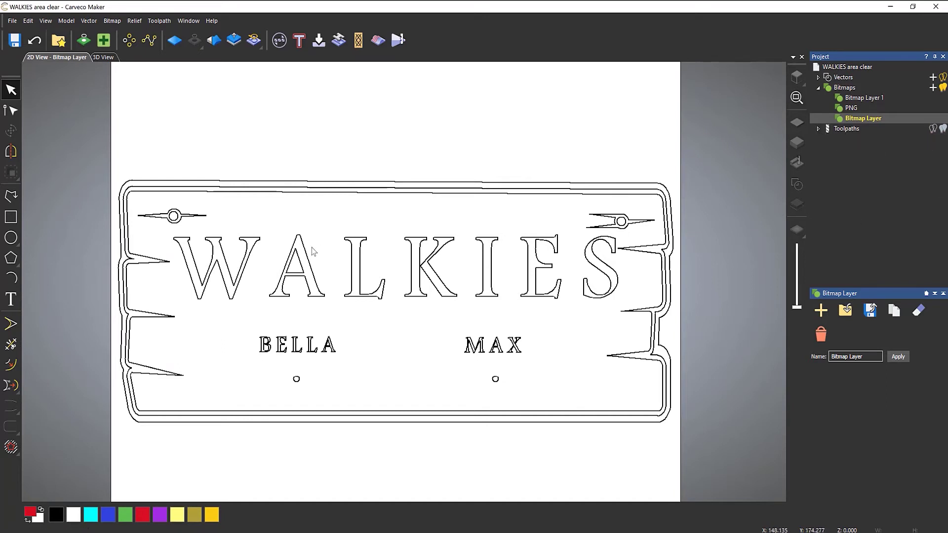
- Select the WALKIES letter vectors and fill them solid red with Flood Fill Vectors
click(247, 271)
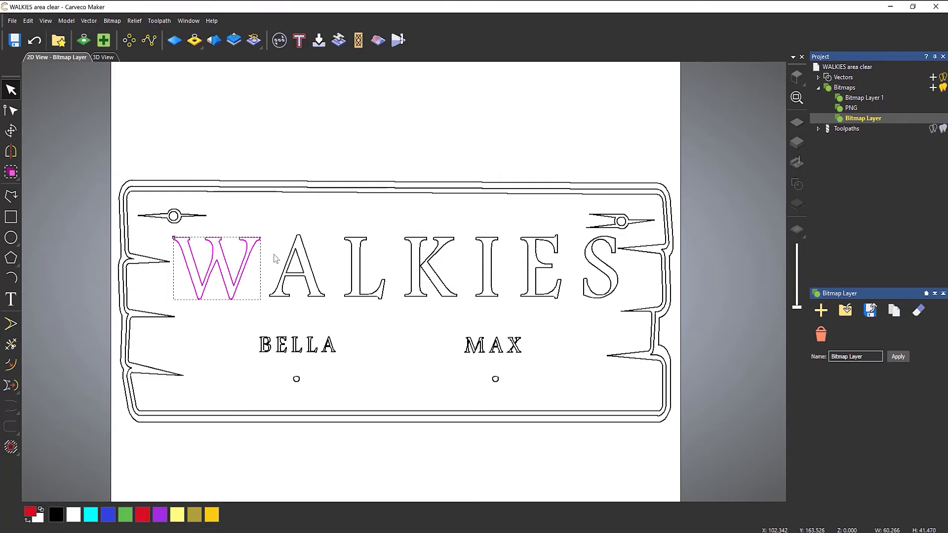
click(275, 258)
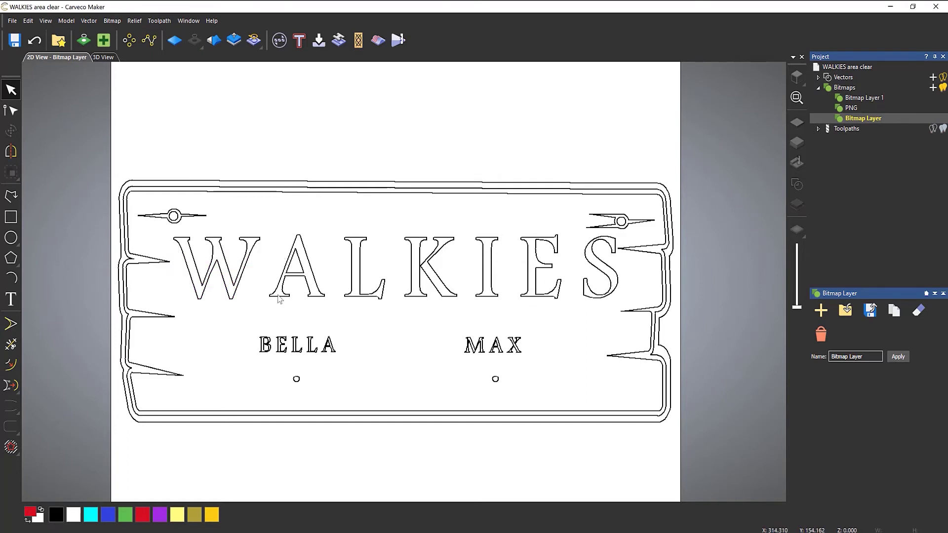
drag(165, 229, 637, 322)
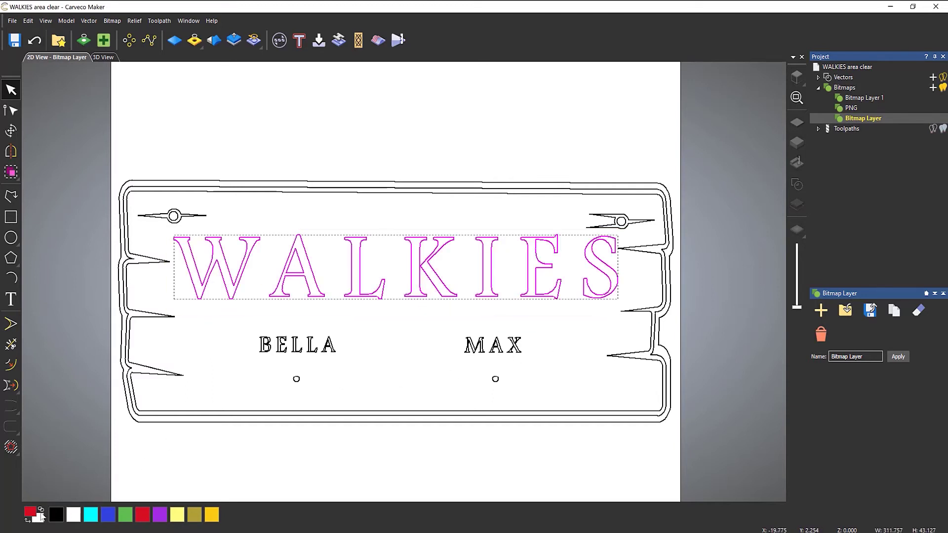
click(114, 21)
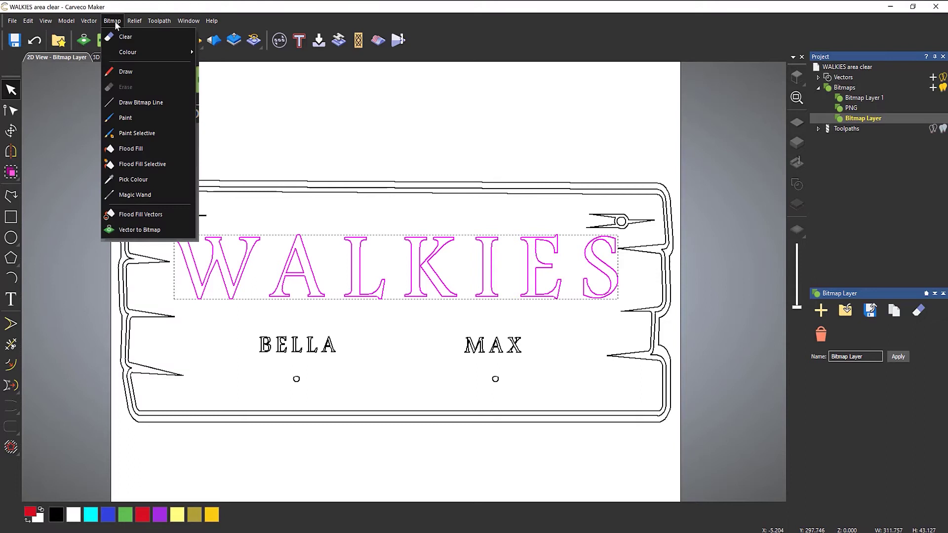
click(136, 214)
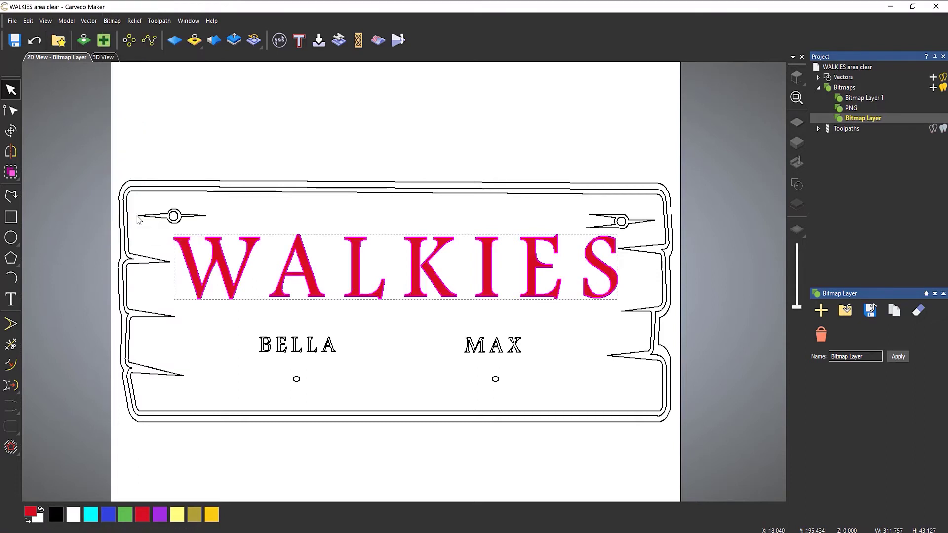
click(387, 374)
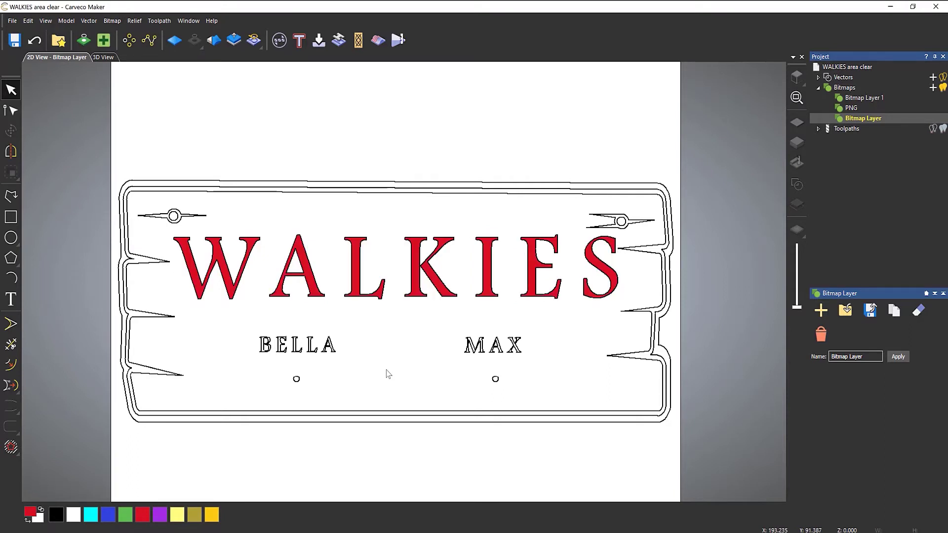
- Simulate all toolpaths, tilt the 3D view, and switch the material display to bitmap colours
right_click(840, 128)
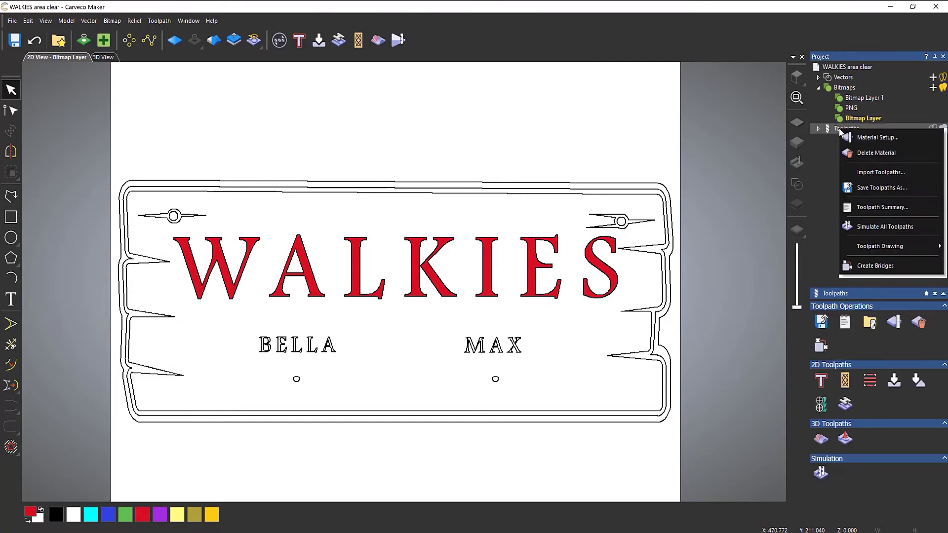
click(866, 227)
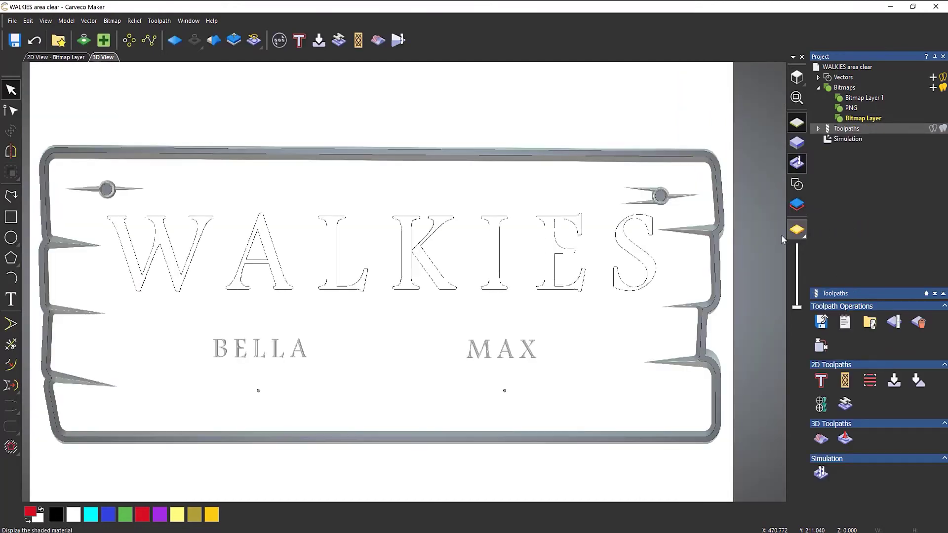
mouse_move(565, 324)
mouse_down()
mouse_move(590, 281)
mouse_move(586, 257)
mouse_move(512, 315)
mouse_move(566, 288)
mouse_move(570, 302)
mouse_up()
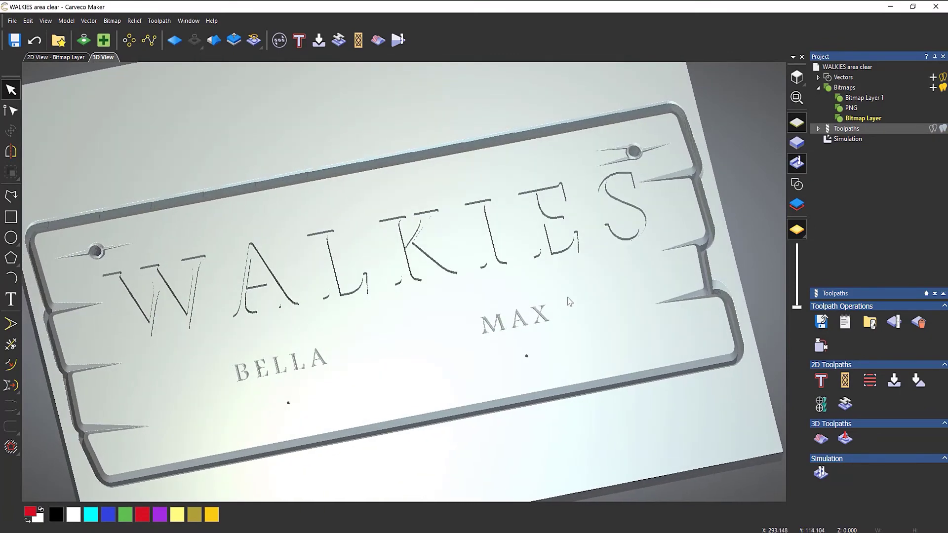
click(797, 230)
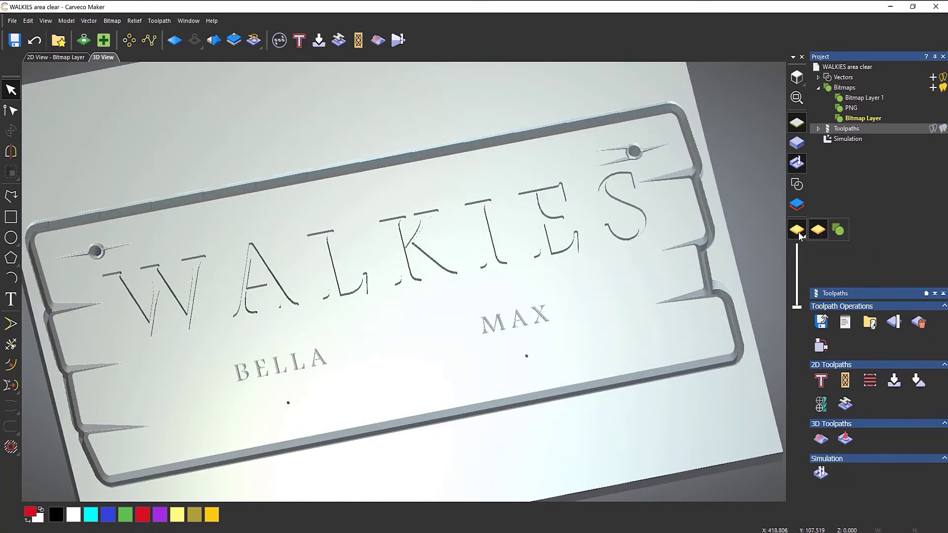
click(840, 230)
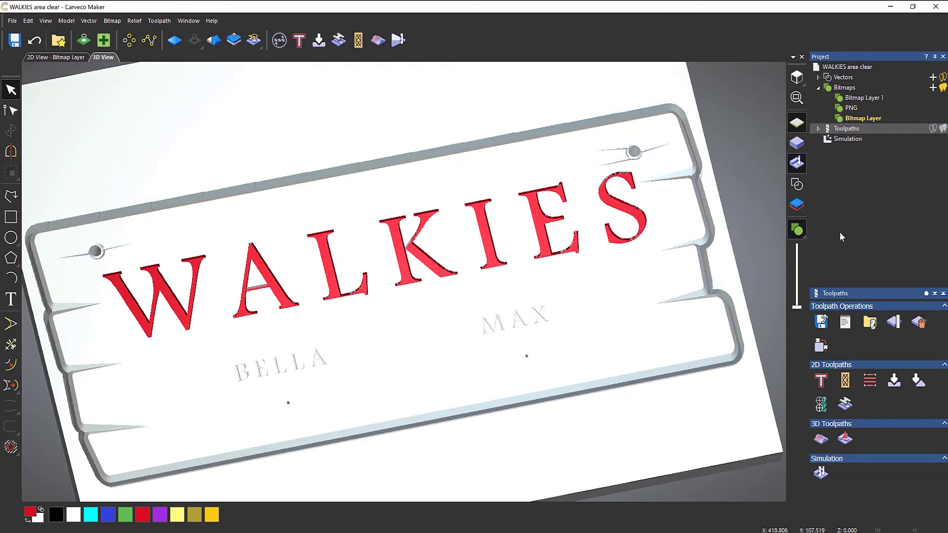
- In 2D View, fill the BELLA and MAX outlines dark blue with Flood Fill Vectors
click(55, 57)
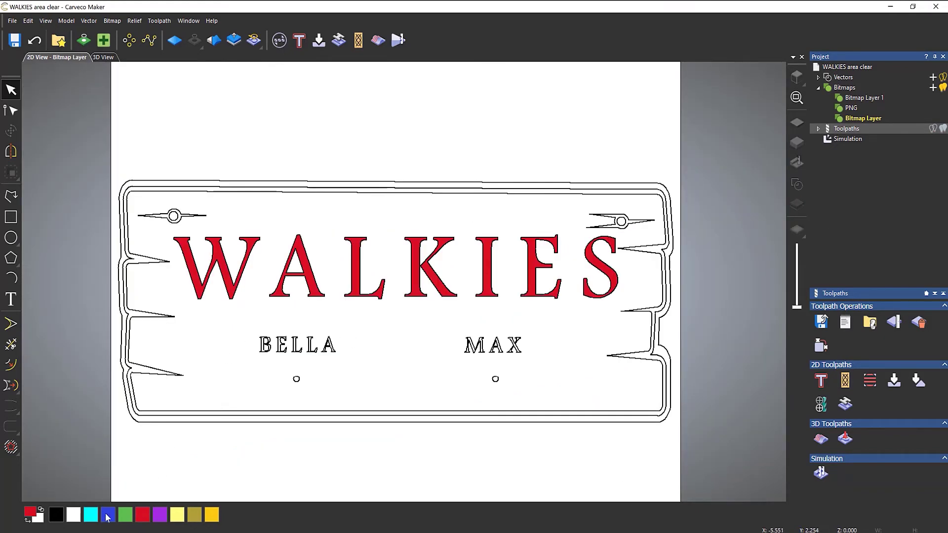
drag(236, 328, 564, 364)
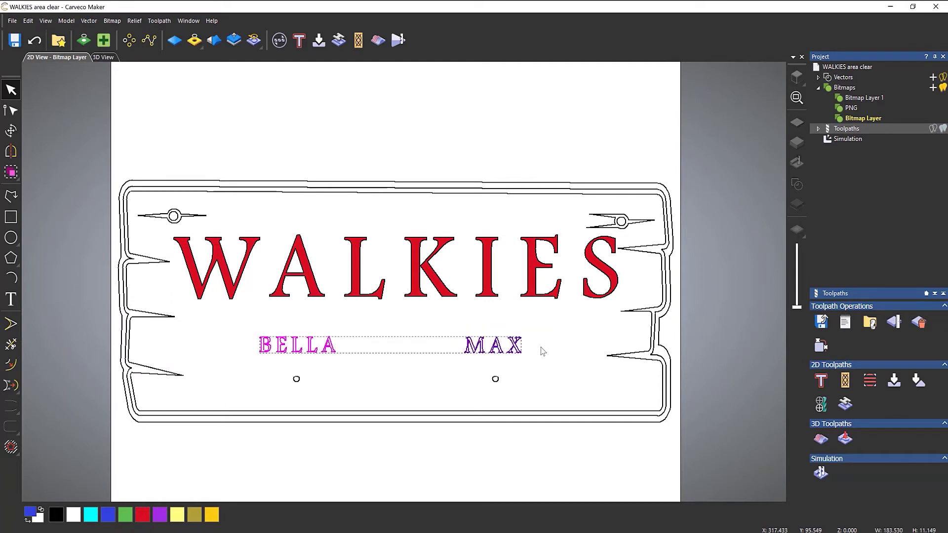
click(97, 20)
click(112, 20)
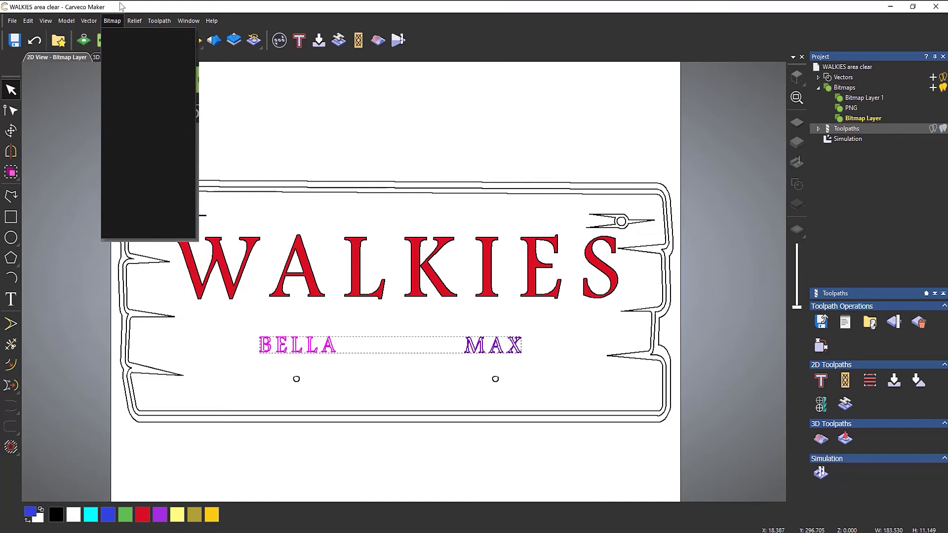
click(140, 214)
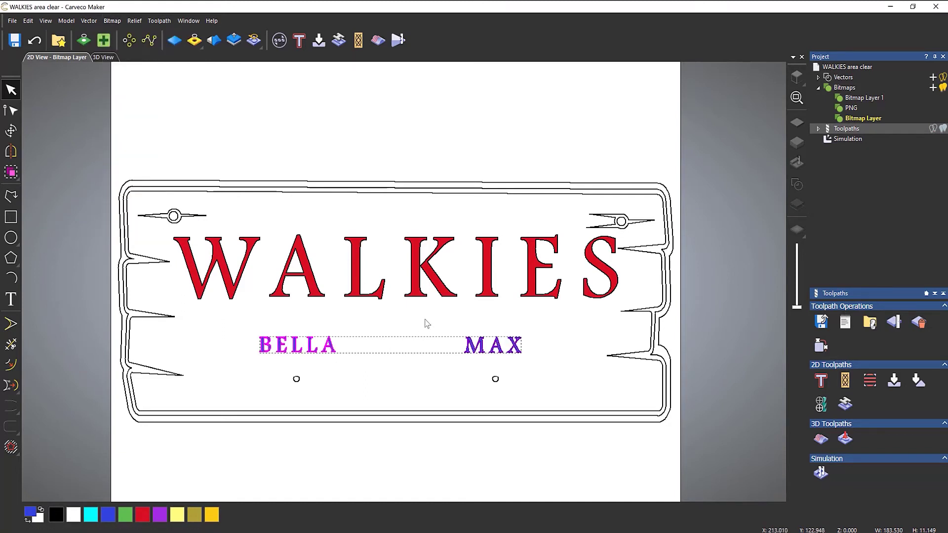
- Check the blue names in the 3D simulation, then return to 2D View
click(850, 139)
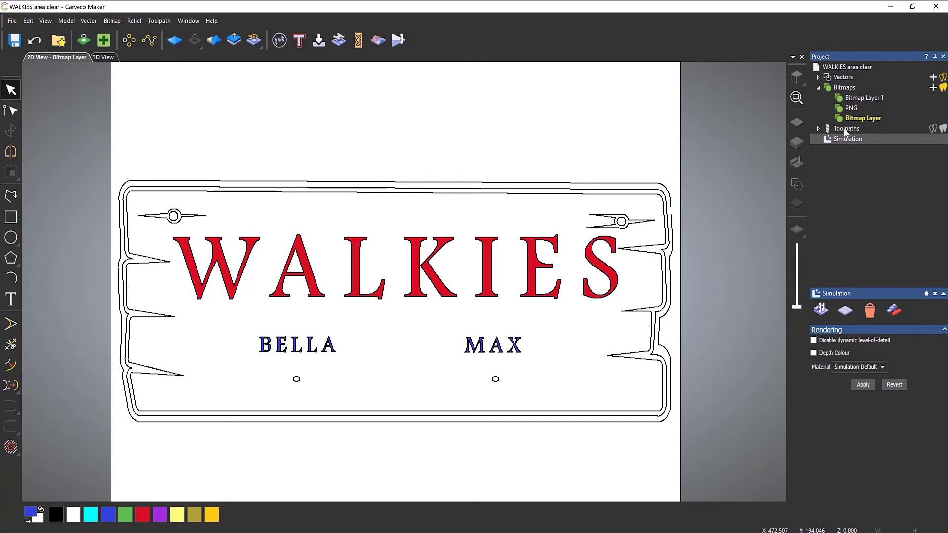
click(104, 58)
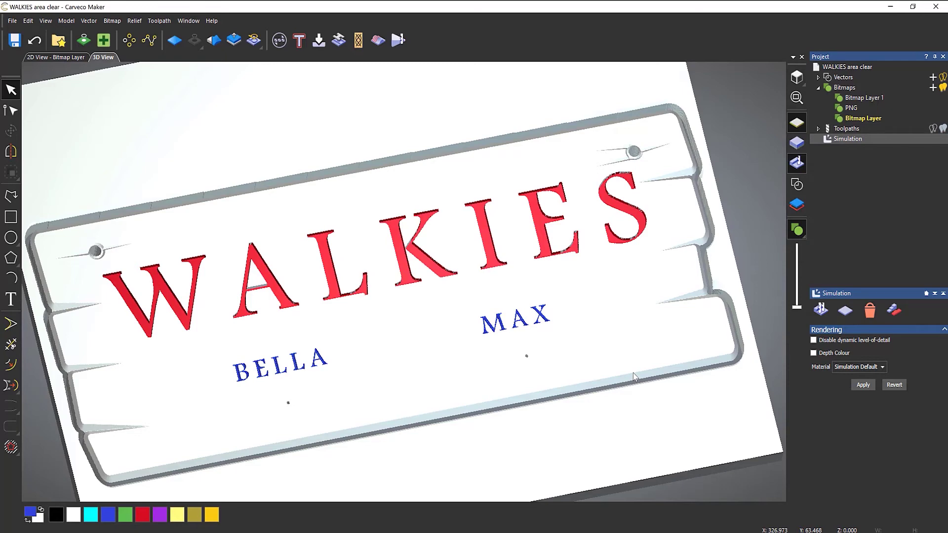
click(56, 57)
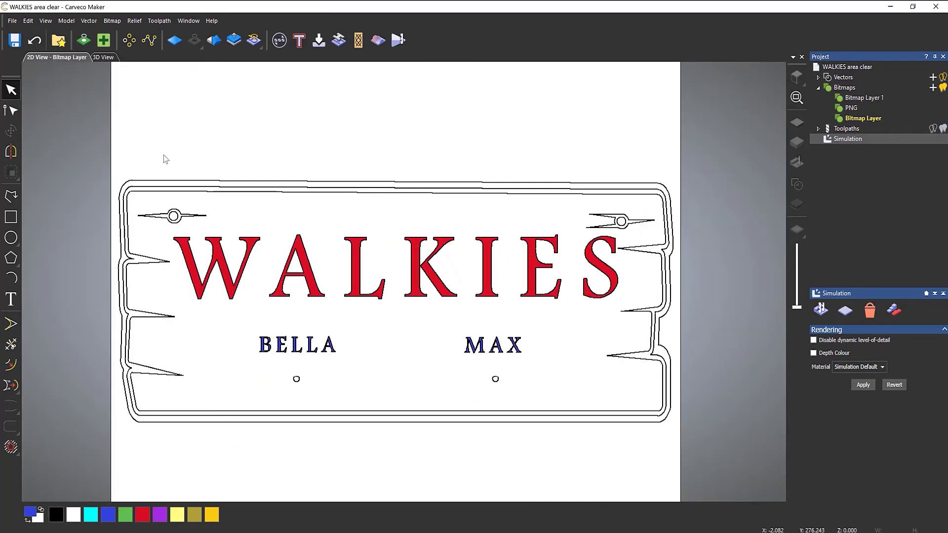
- Select the inner outline and both rivets, and flood-fill the border band green
click(125, 217)
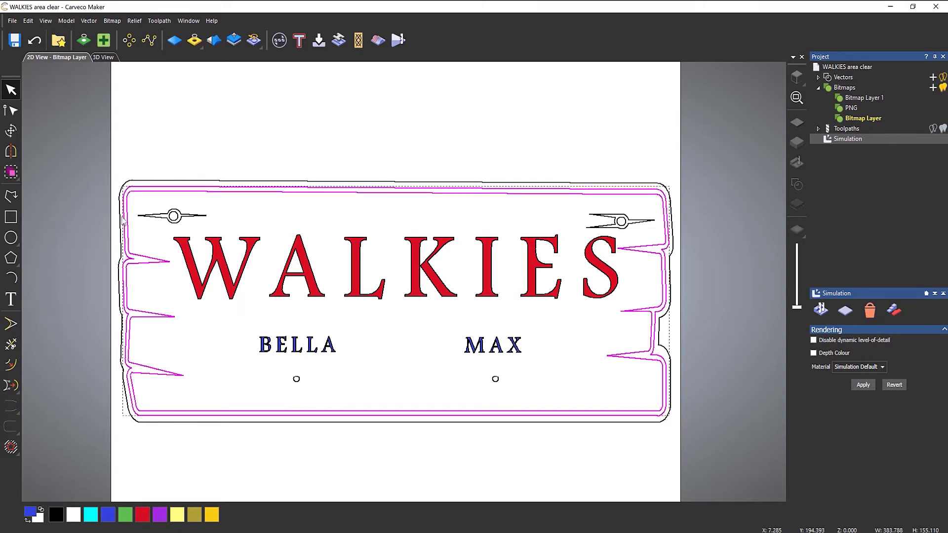
shift+click(176, 217)
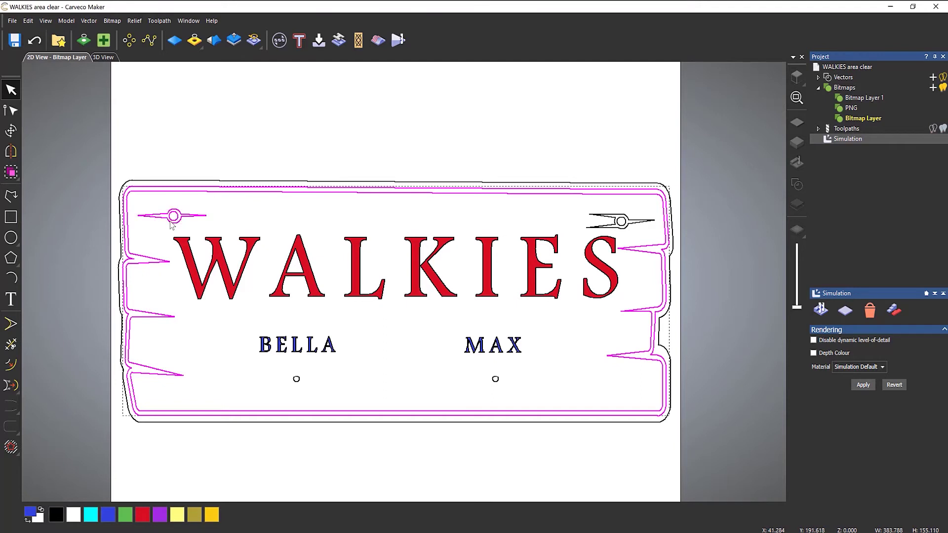
shift+click(641, 220)
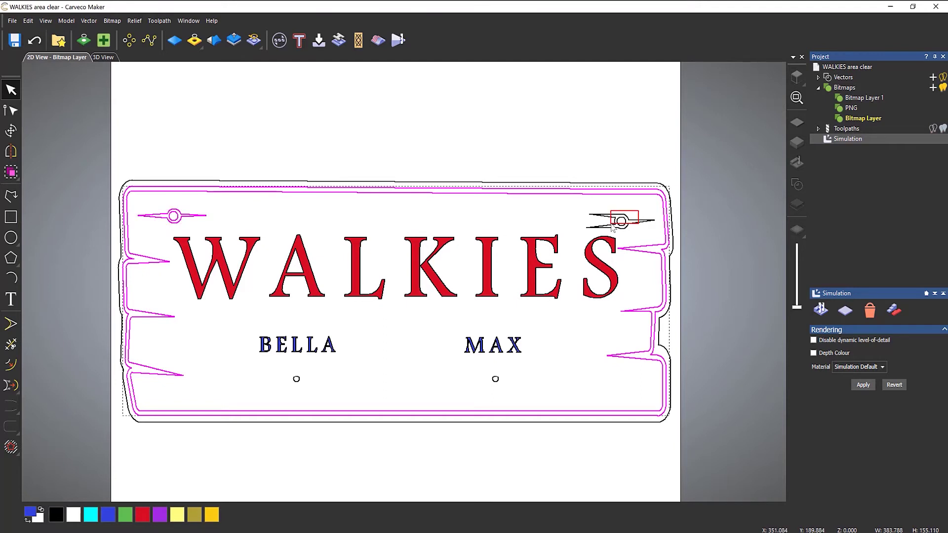
click(128, 515)
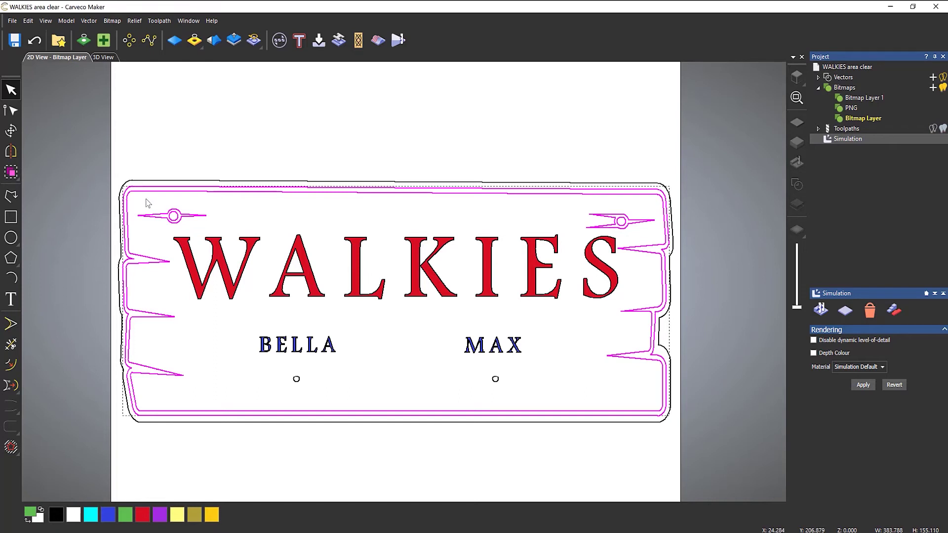
click(109, 20)
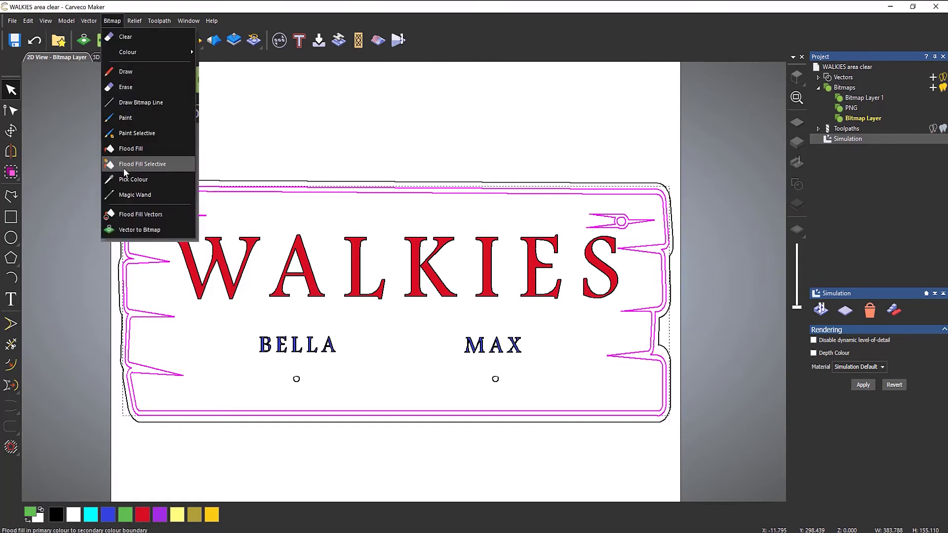
click(143, 214)
click(307, 137)
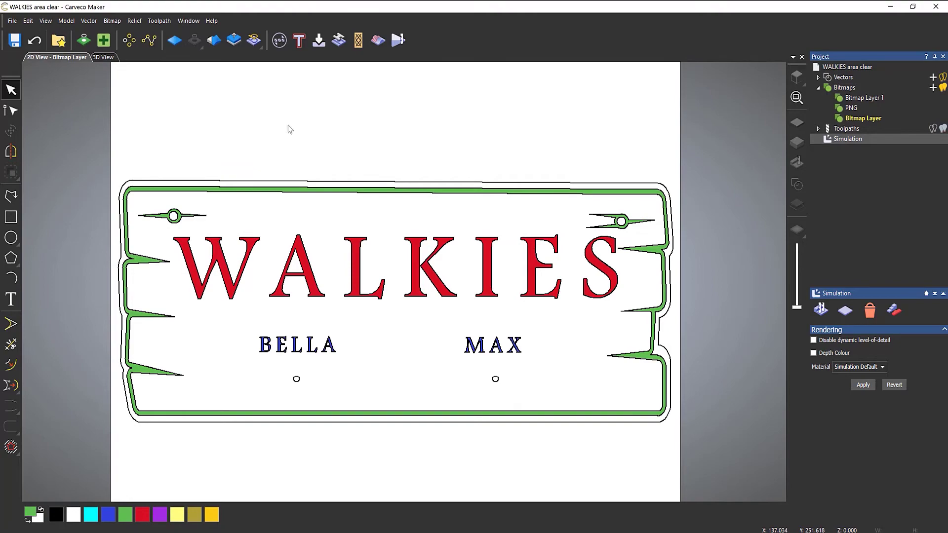
- Switch to 3D View, zoom out and rotate to inspect the green border and lettering
click(103, 58)
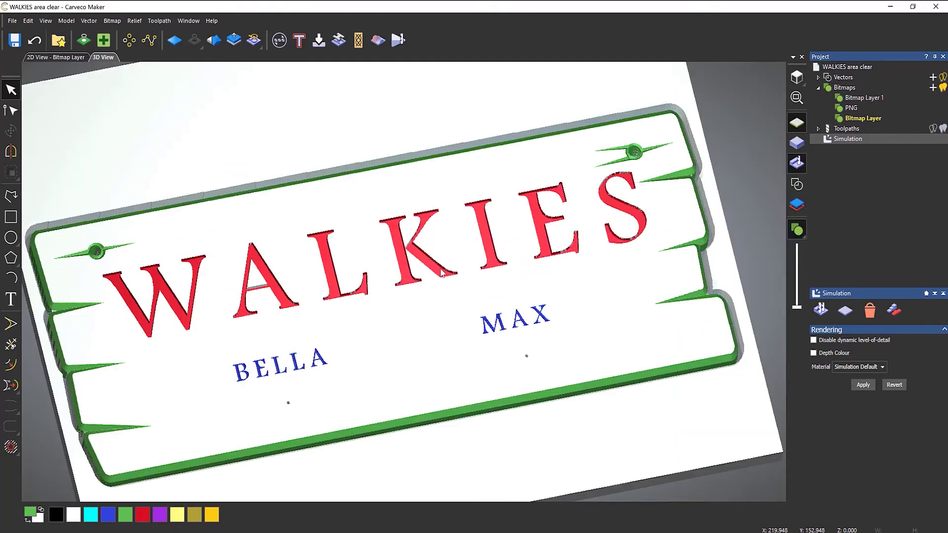
scroll(464, 274, down, 2)
drag(467, 274, 437, 280)
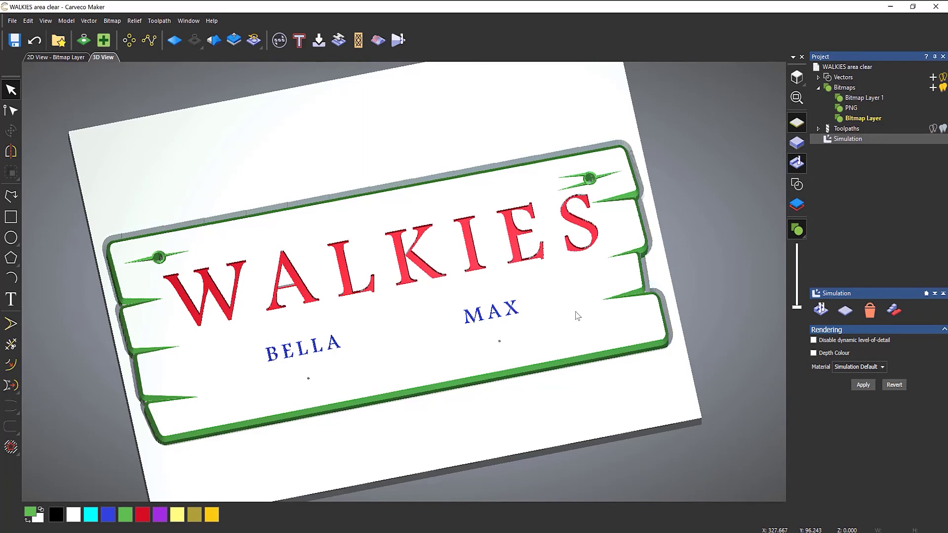
- Select the border, ornament circles and both small holes, then fill the board black
click(64, 57)
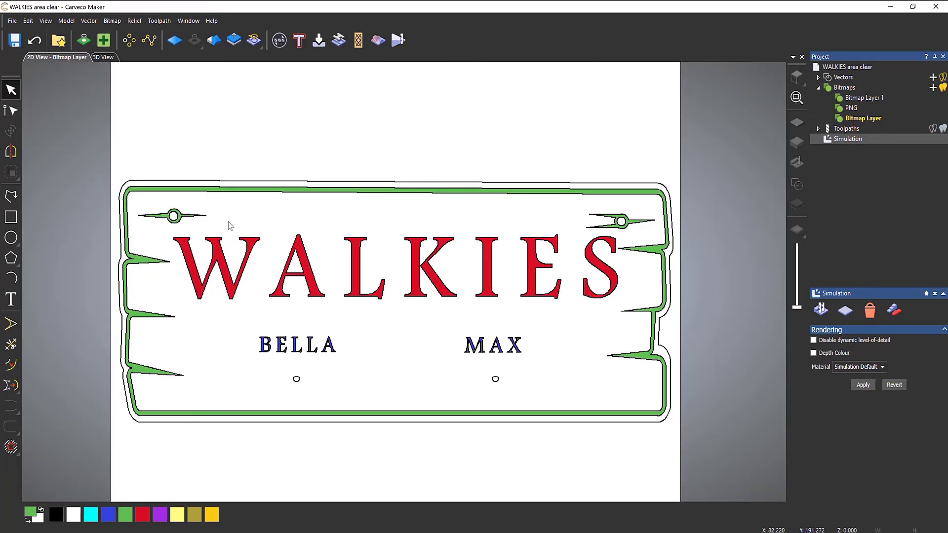
click(181, 194)
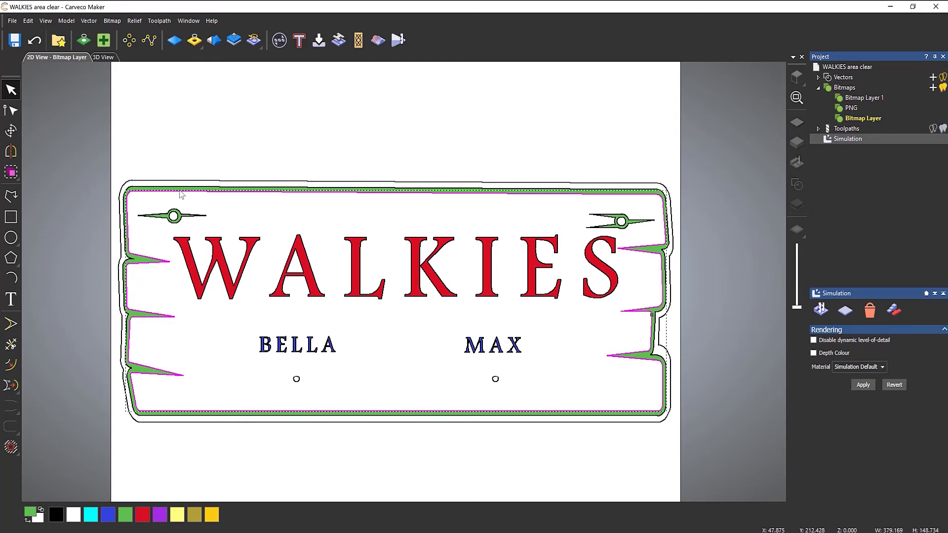
click(180, 219)
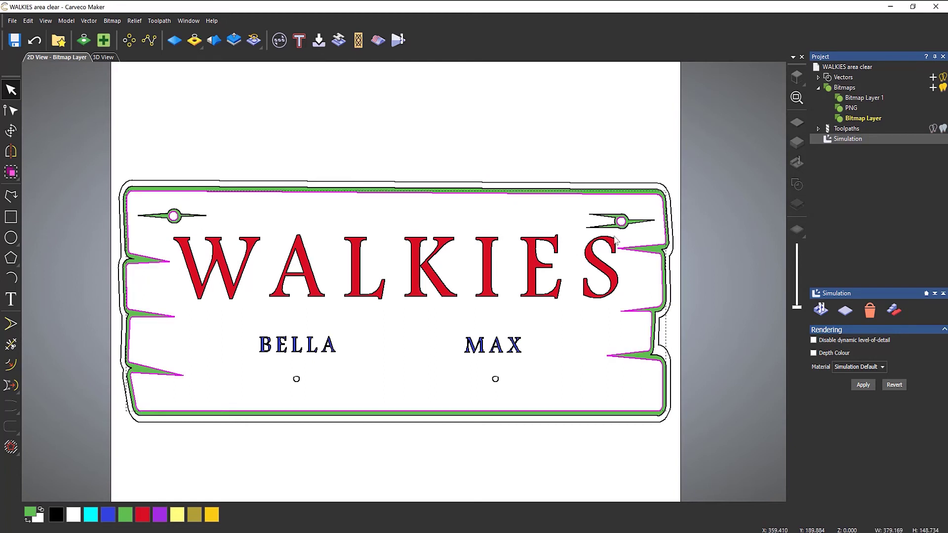
drag(504, 372, 475, 389)
shift+drag(315, 369, 266, 389)
click(59, 516)
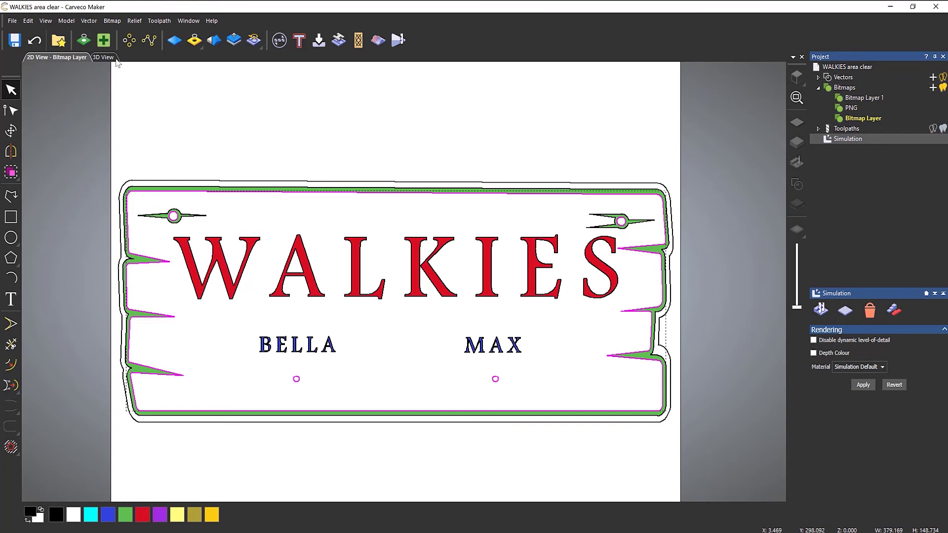
click(111, 22)
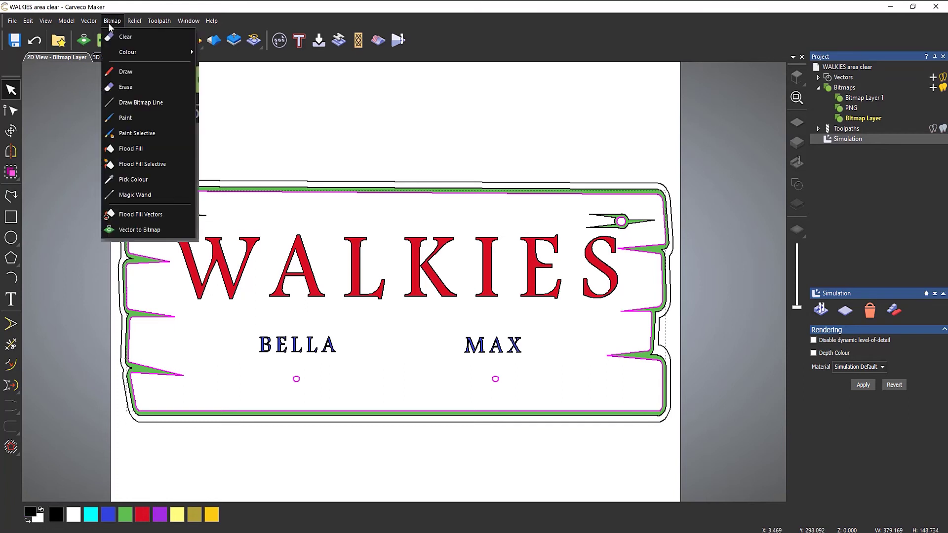
click(132, 214)
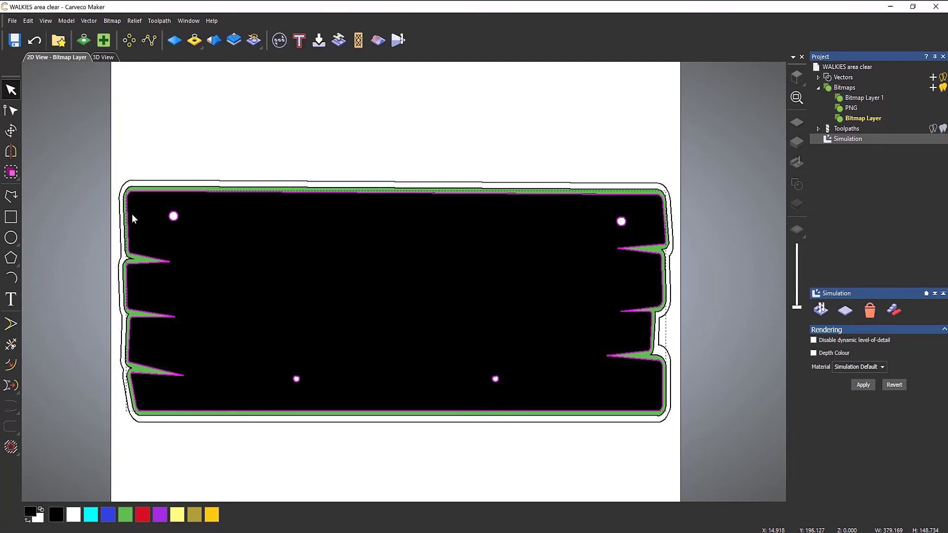
- Flood-fill the WALKIES letter outlines with red
click(384, 127)
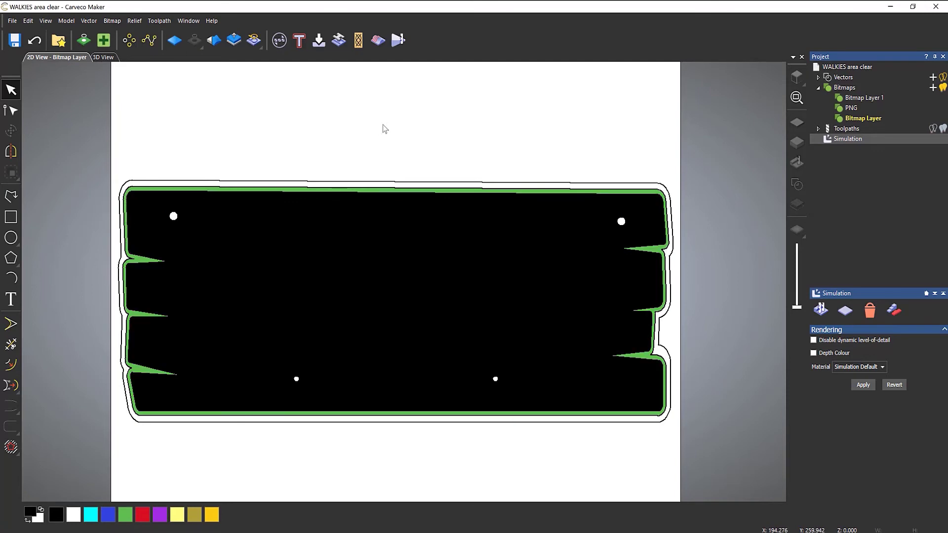
click(185, 219)
click(213, 254)
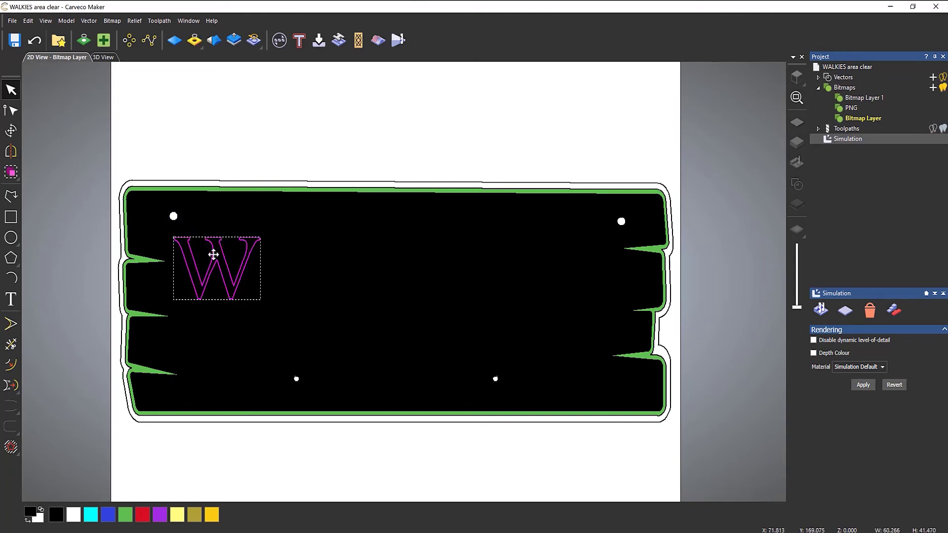
drag(163, 224, 642, 328)
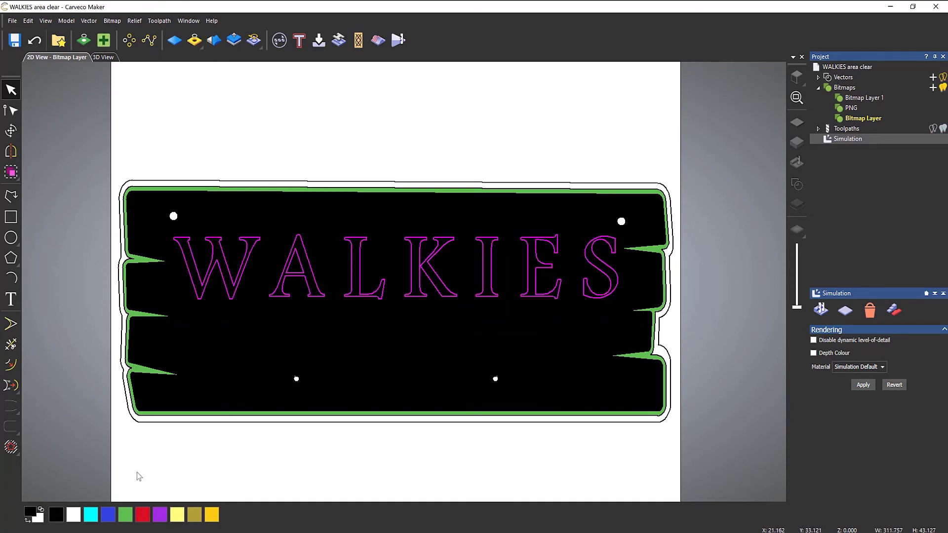
click(143, 516)
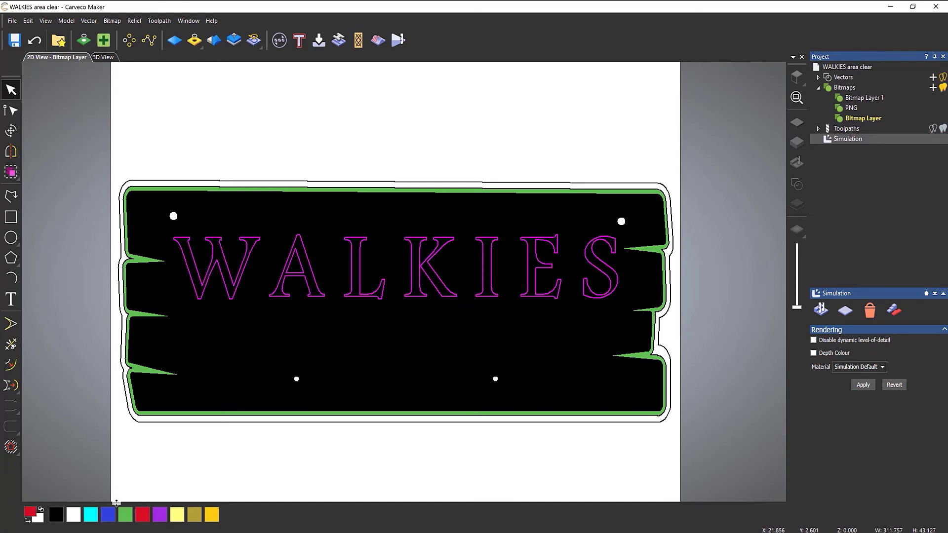
click(112, 21)
click(133, 213)
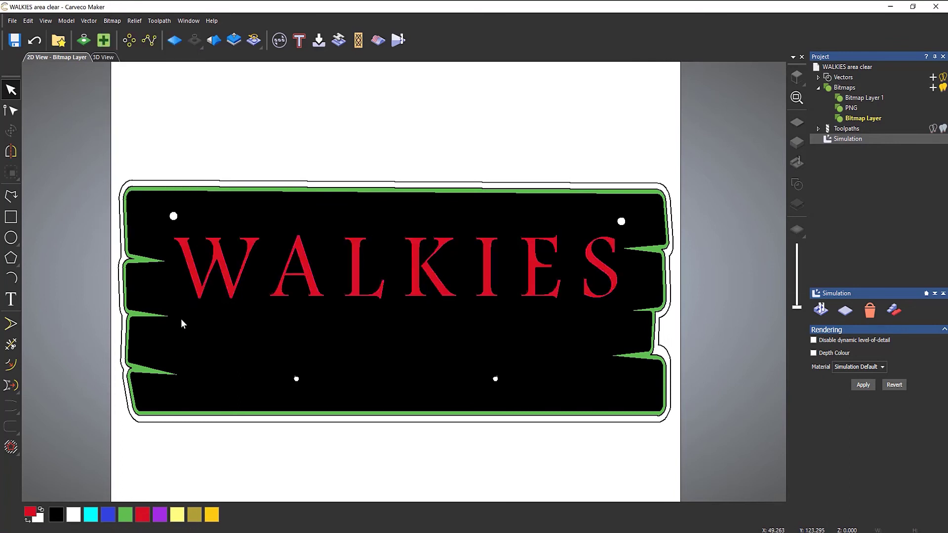
- Flood-fill the BELLA and MAX outlines with light yellow
drag(181, 319, 622, 371)
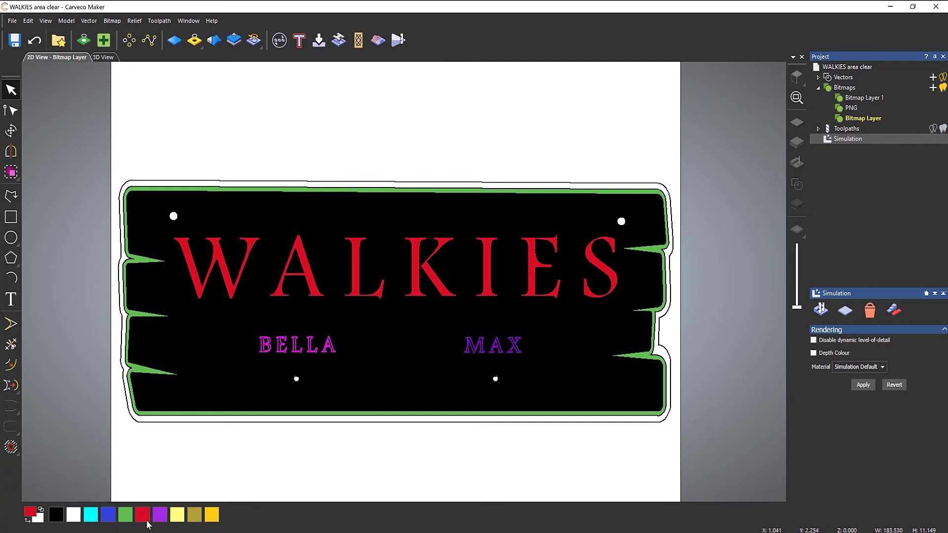
click(179, 516)
click(112, 20)
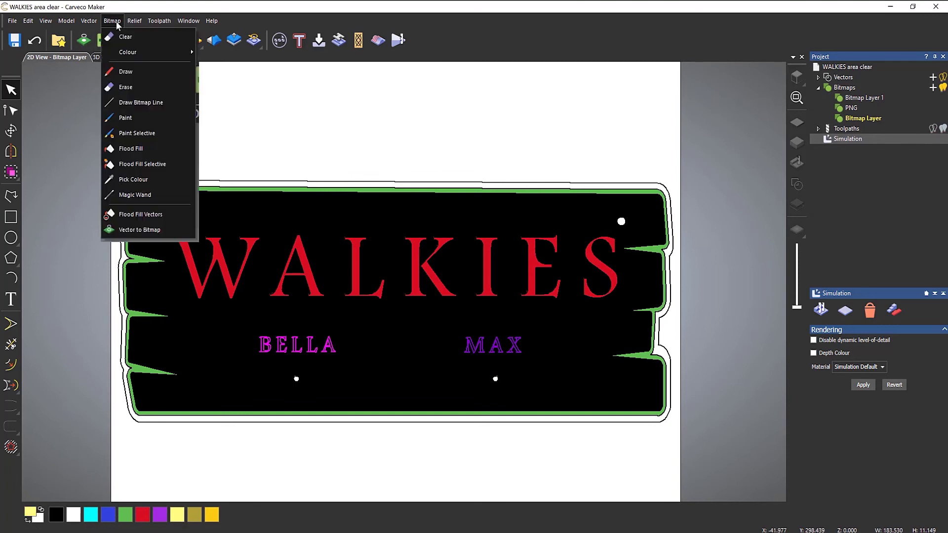
click(155, 216)
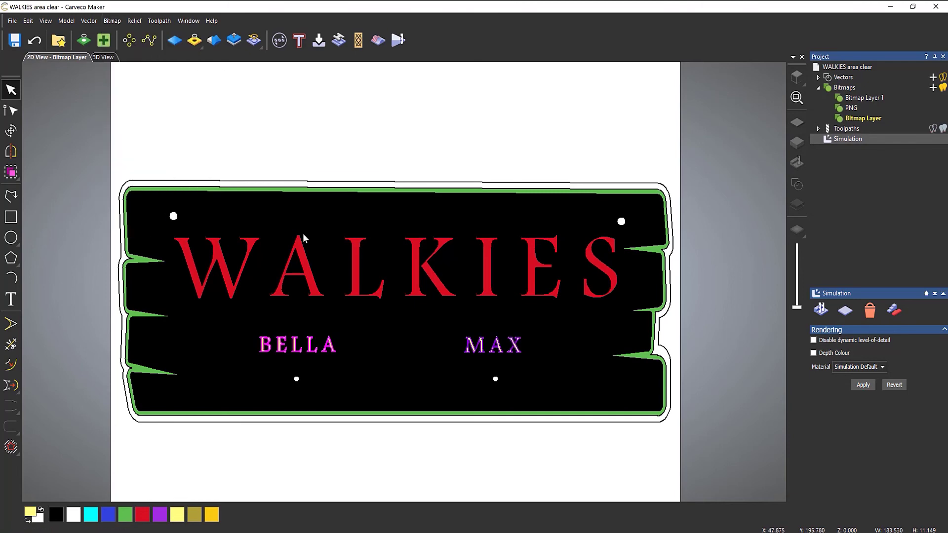
- Show the sign in 3D View and orbit to a near top-down angle
click(106, 58)
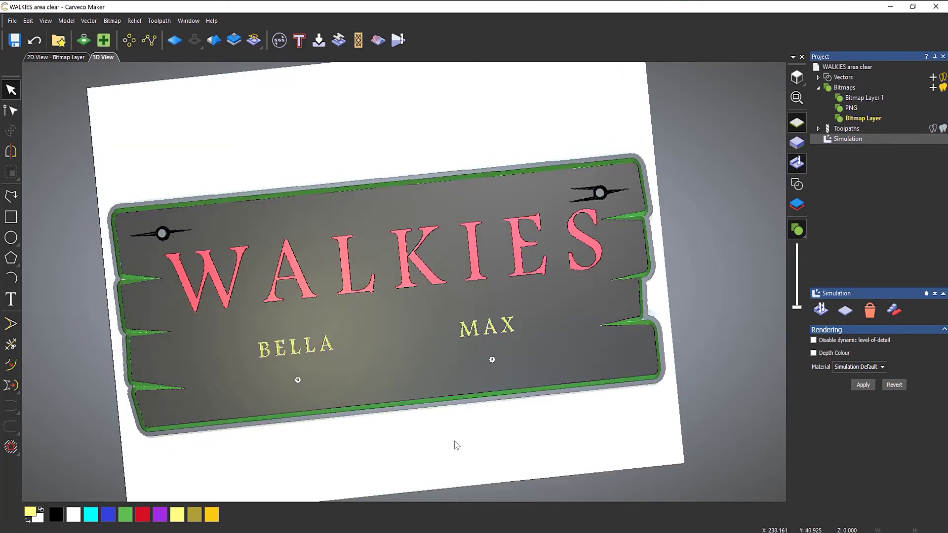
drag(456, 444, 463, 338)
drag(485, 285, 740, 292)
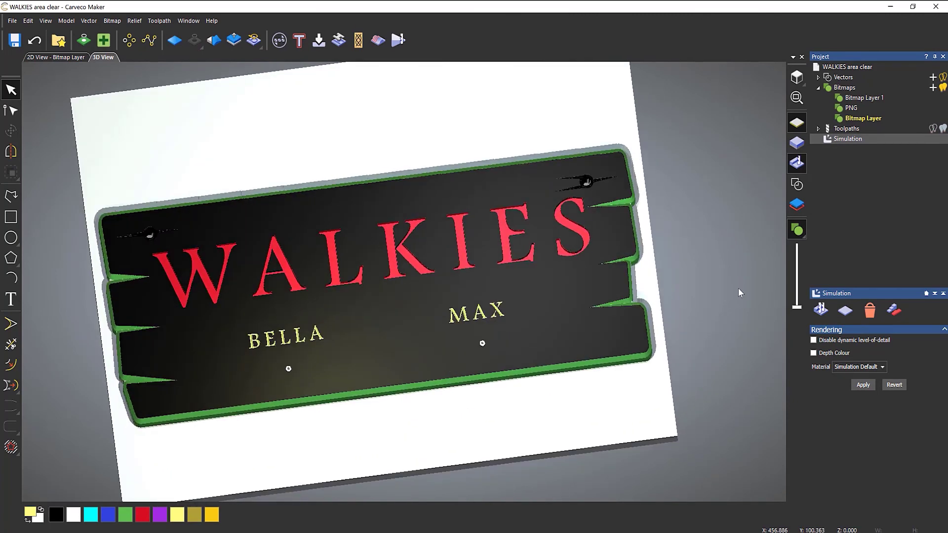
- Auto-delete the waste material around the sign and check the trimmed result
click(870, 310)
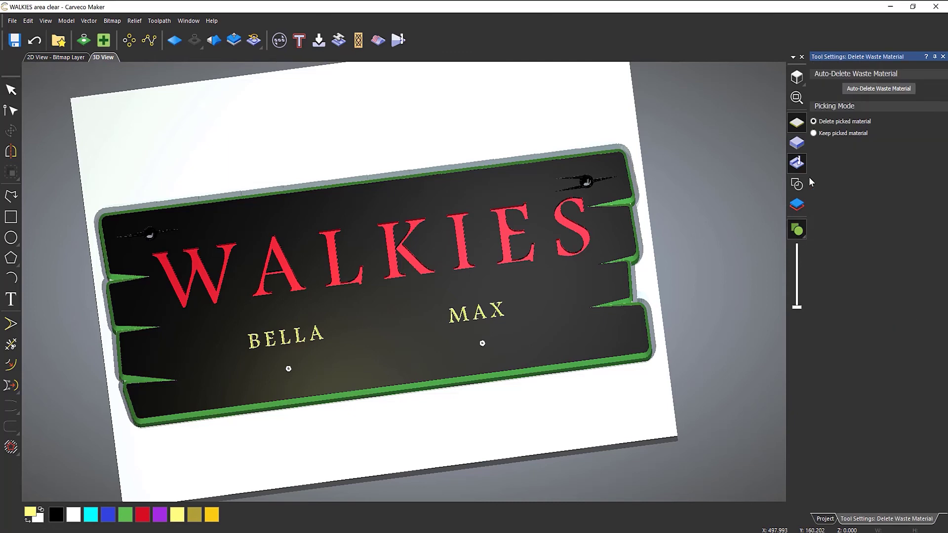
click(865, 88)
drag(444, 244, 464, 263)
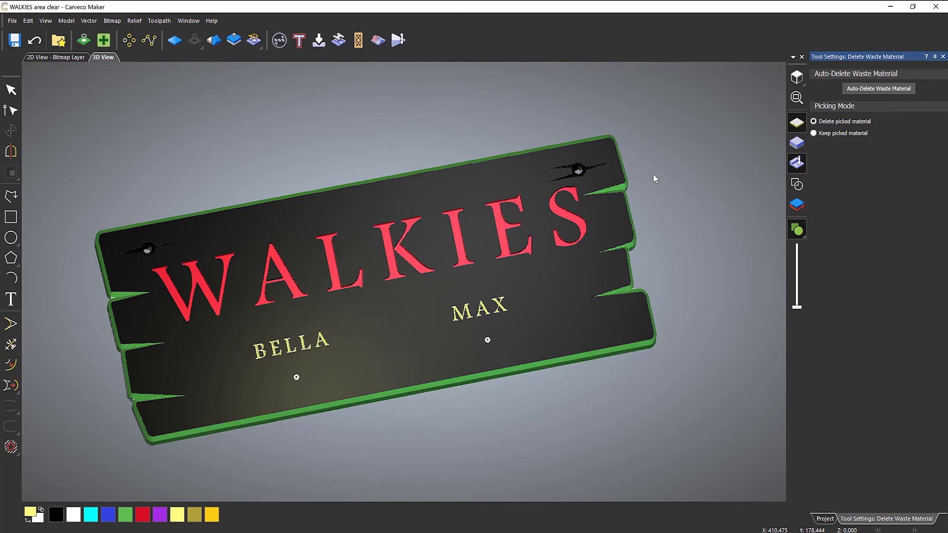
- Switch the layer to Display Material, close Tool Settings, and apply Depth Colour to the simulation
click(797, 230)
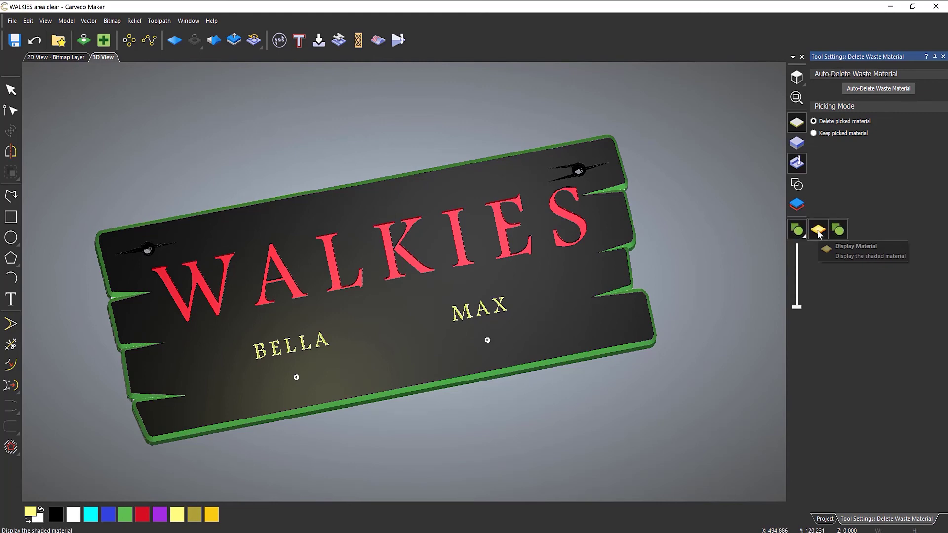
click(817, 230)
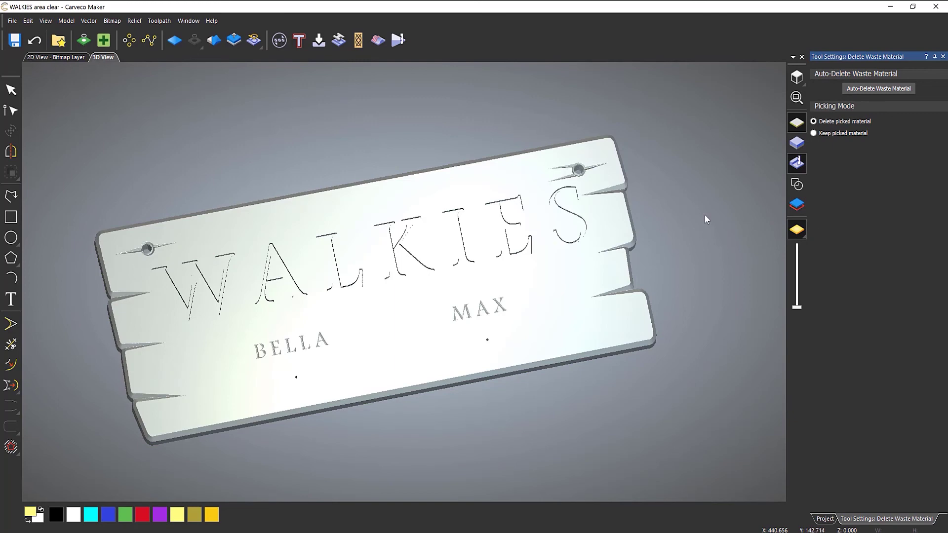
click(942, 57)
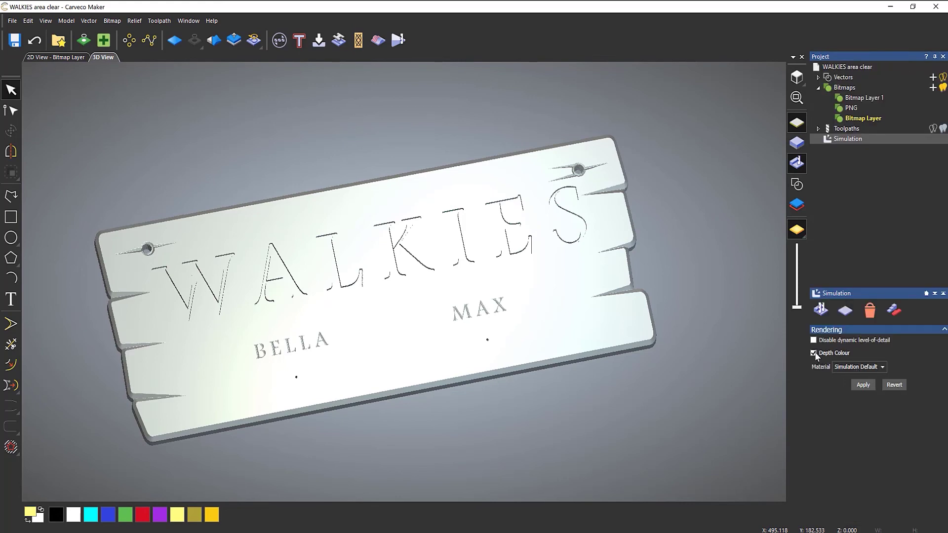
click(863, 385)
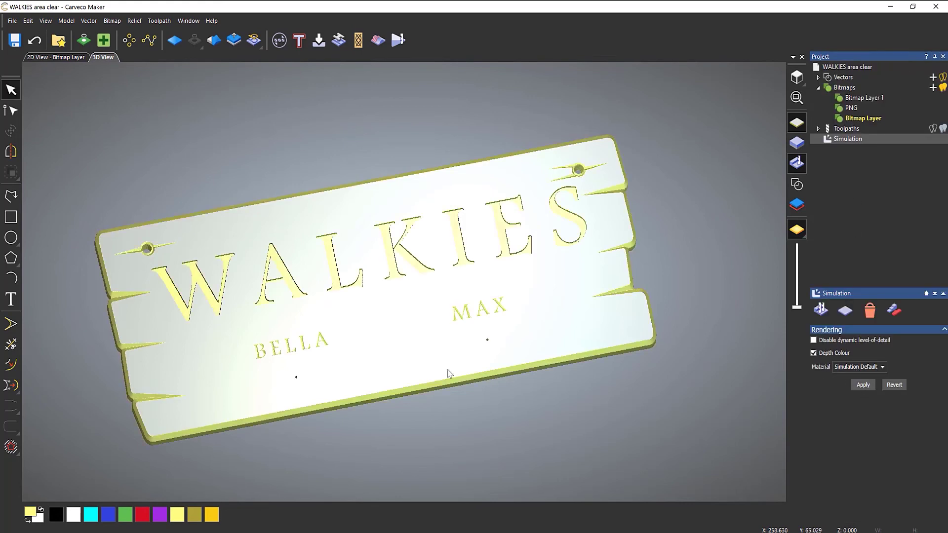
drag(516, 336, 311, 284)
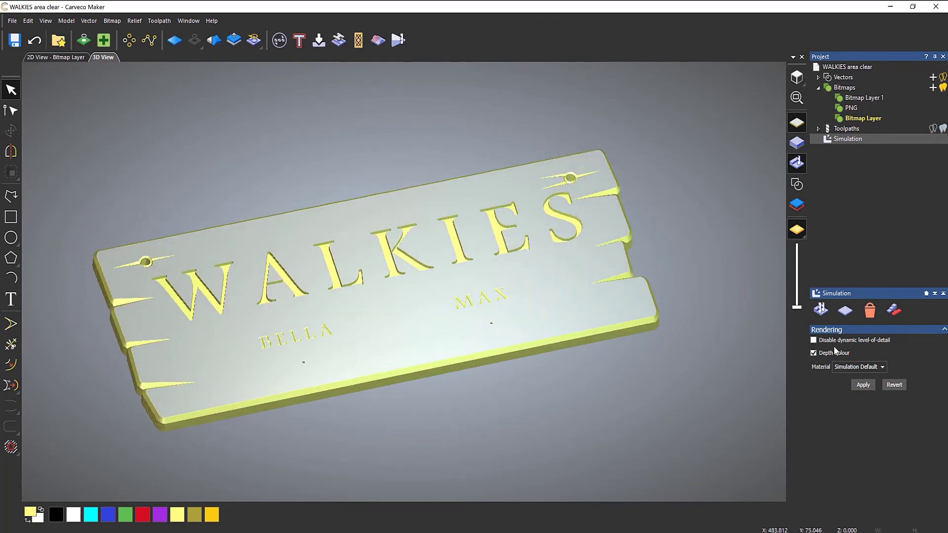
- Switch the layer to Display Bitmap, then untick Depth Colour and apply it in the Simulation panel
click(797, 231)
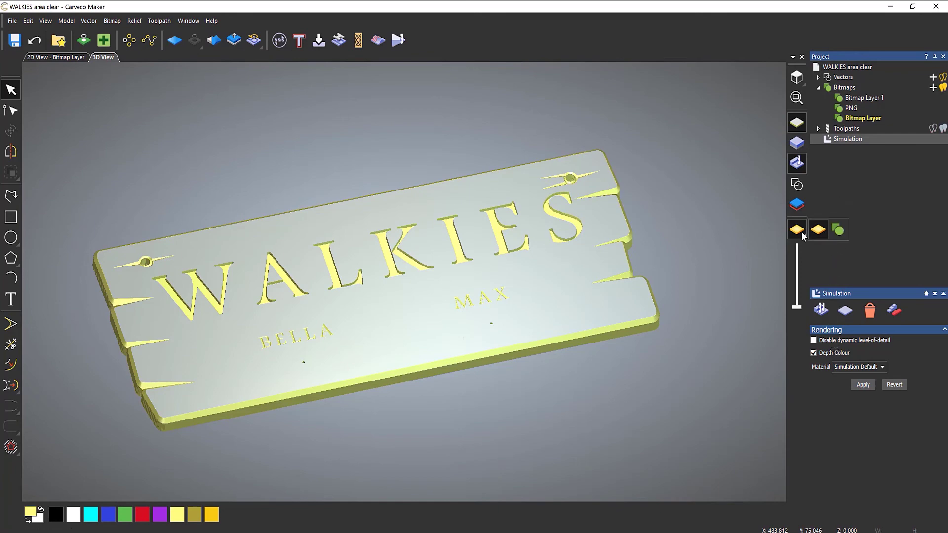
click(838, 229)
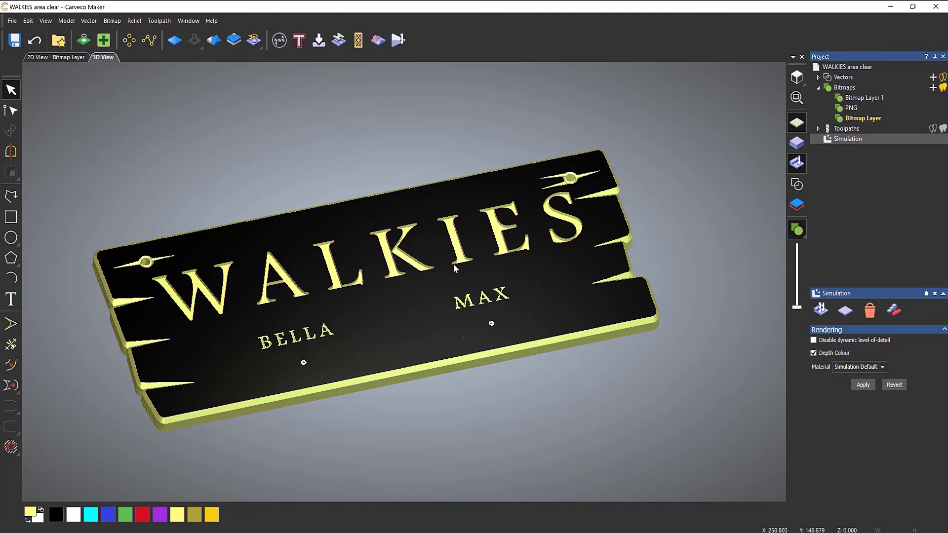
drag(453, 264, 437, 314)
drag(476, 342, 594, 388)
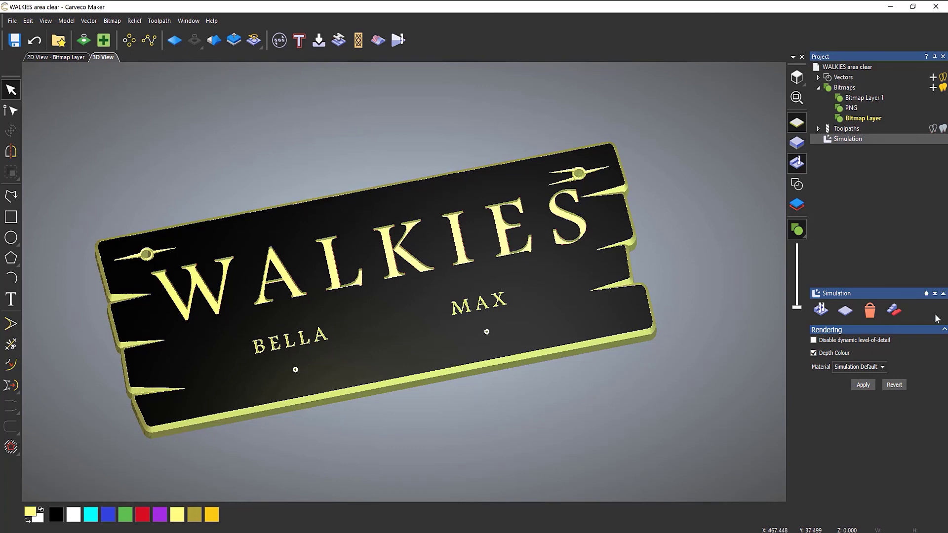
click(813, 353)
click(863, 385)
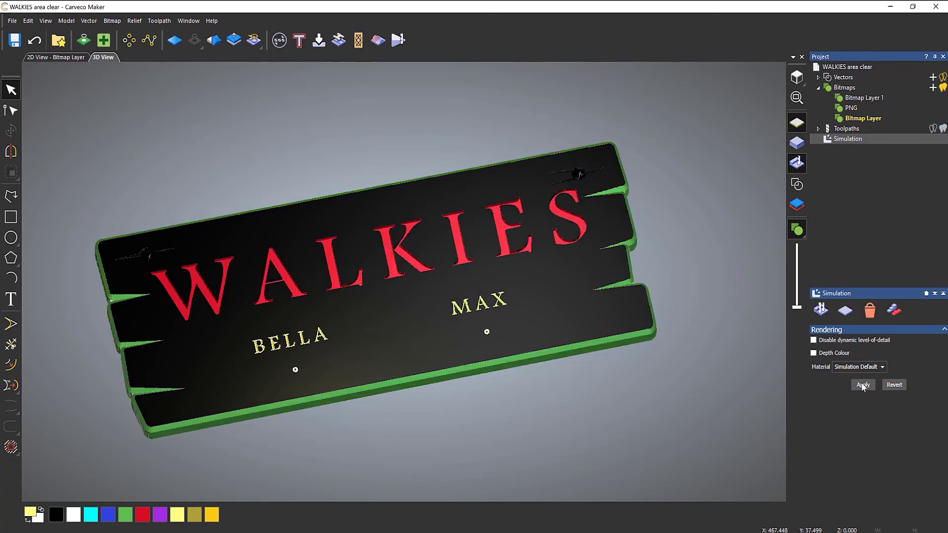